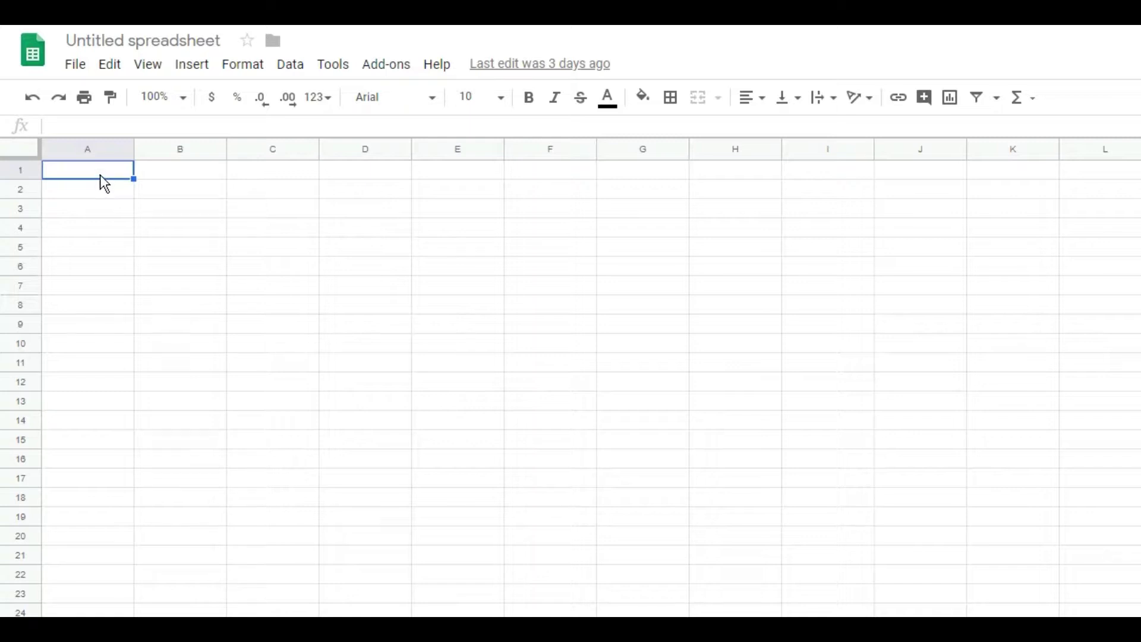
Step: Enter the headers 'Item' in A1 and 'Quantity' in B1
double_click(102, 176)
text(Item)
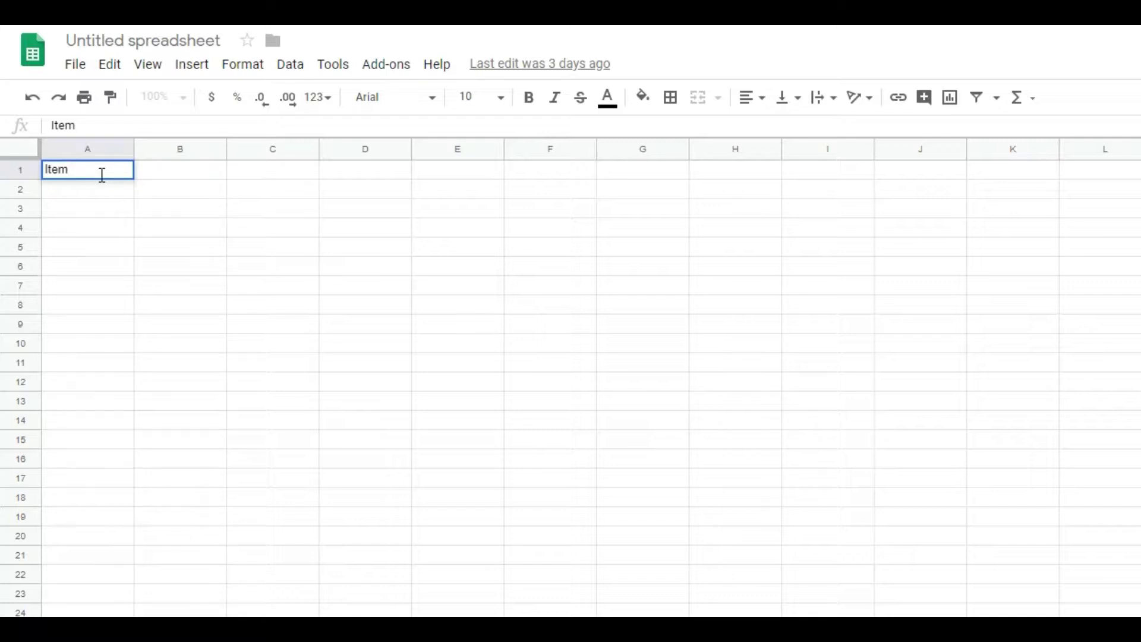
click(191, 167)
double_click(163, 174)
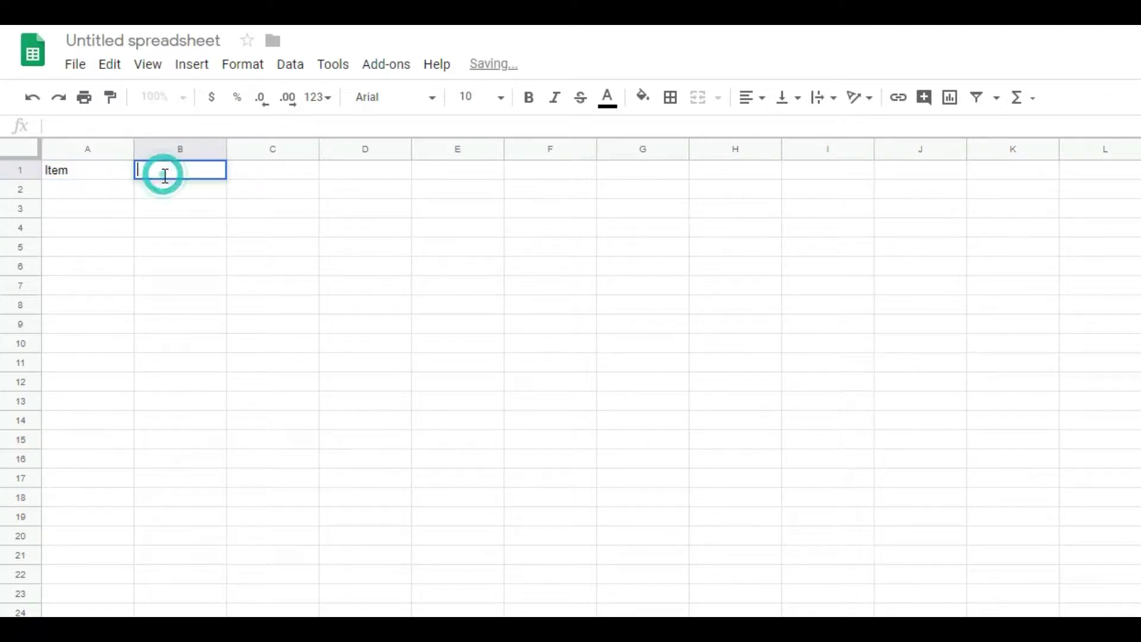
text(Quantity)
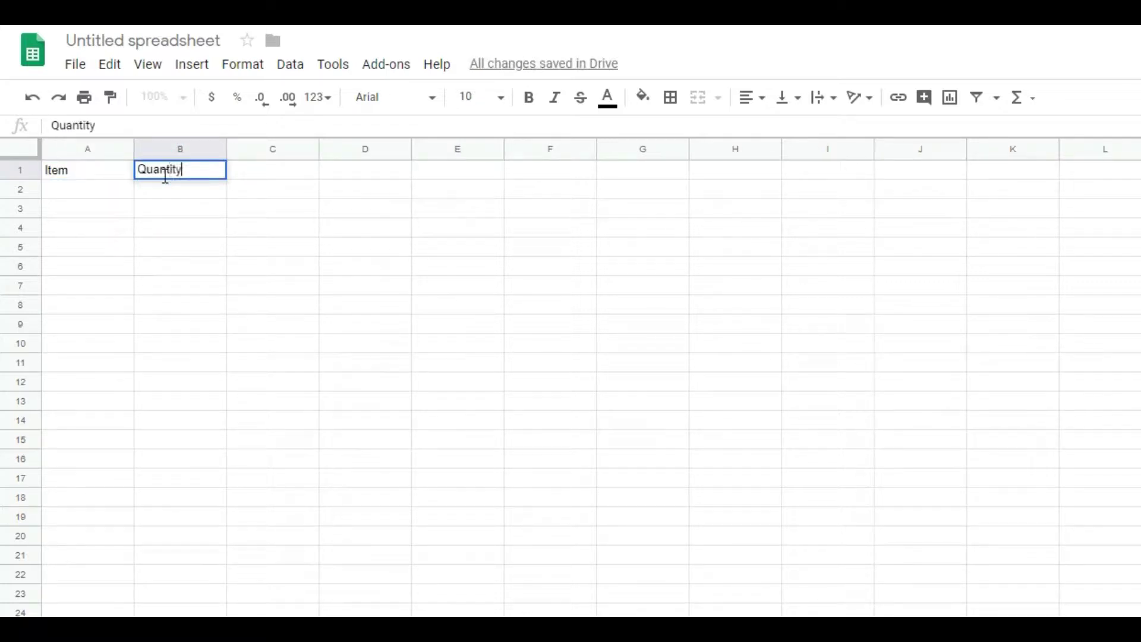
key(Return)
Step: Make the Item header bold, Impact font, 24 point
click(112, 170)
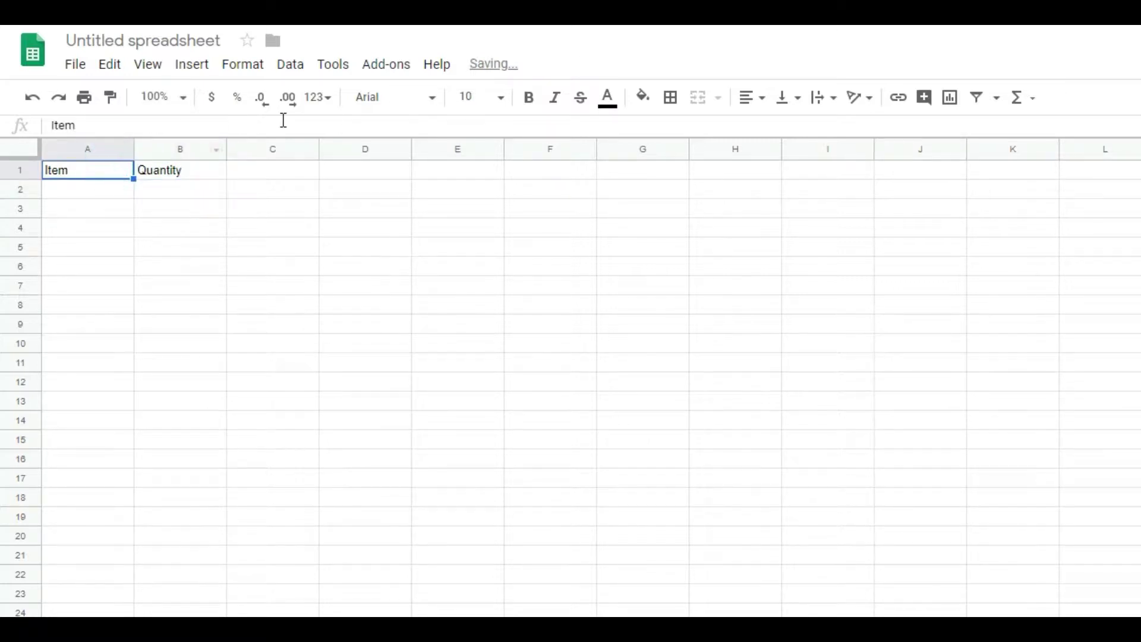
click(524, 99)
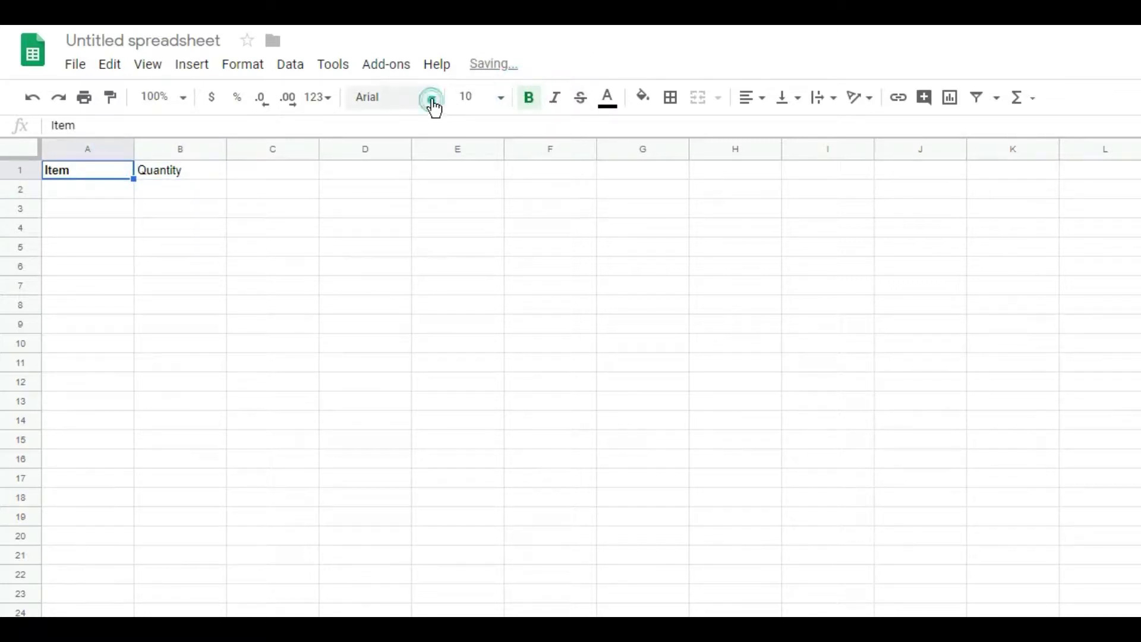
click(435, 101)
click(413, 411)
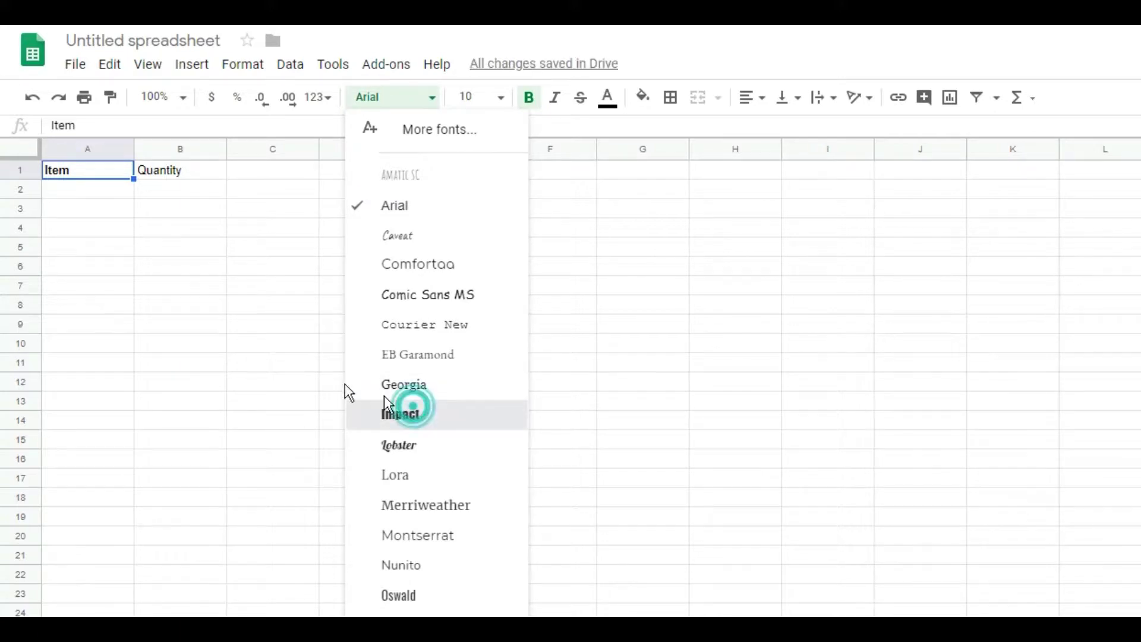
click(500, 98)
click(473, 335)
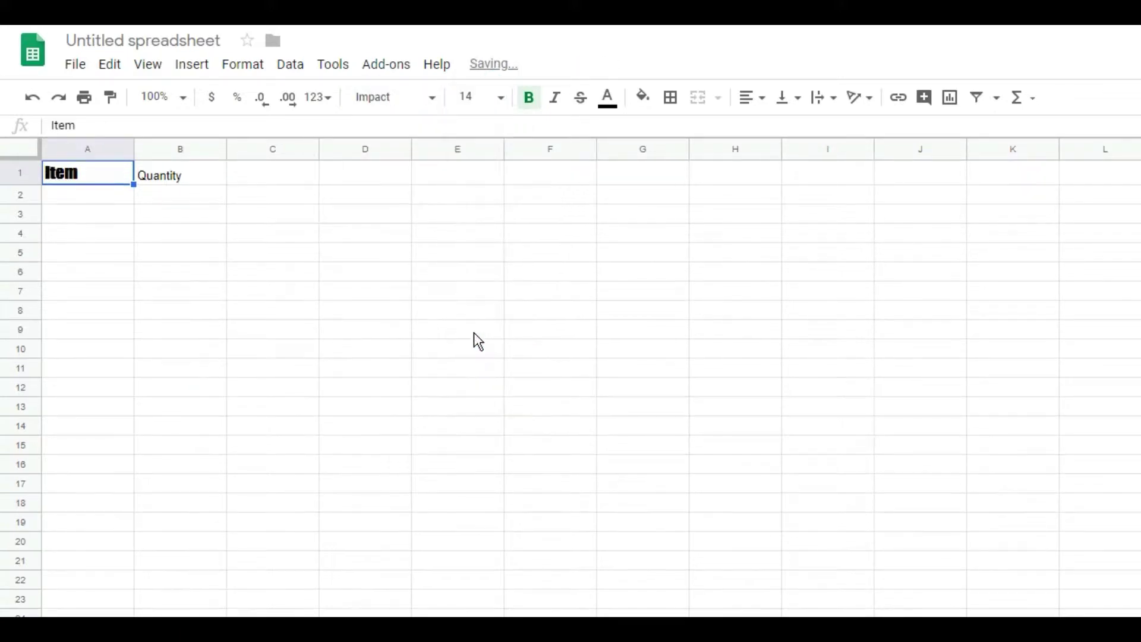
click(499, 98)
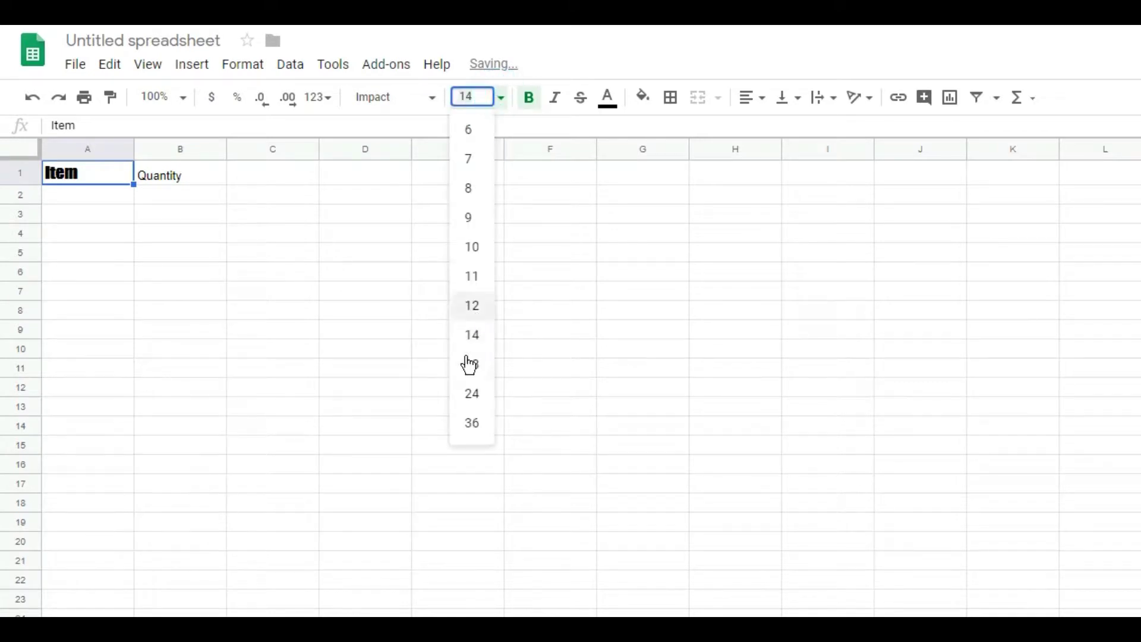
click(475, 391)
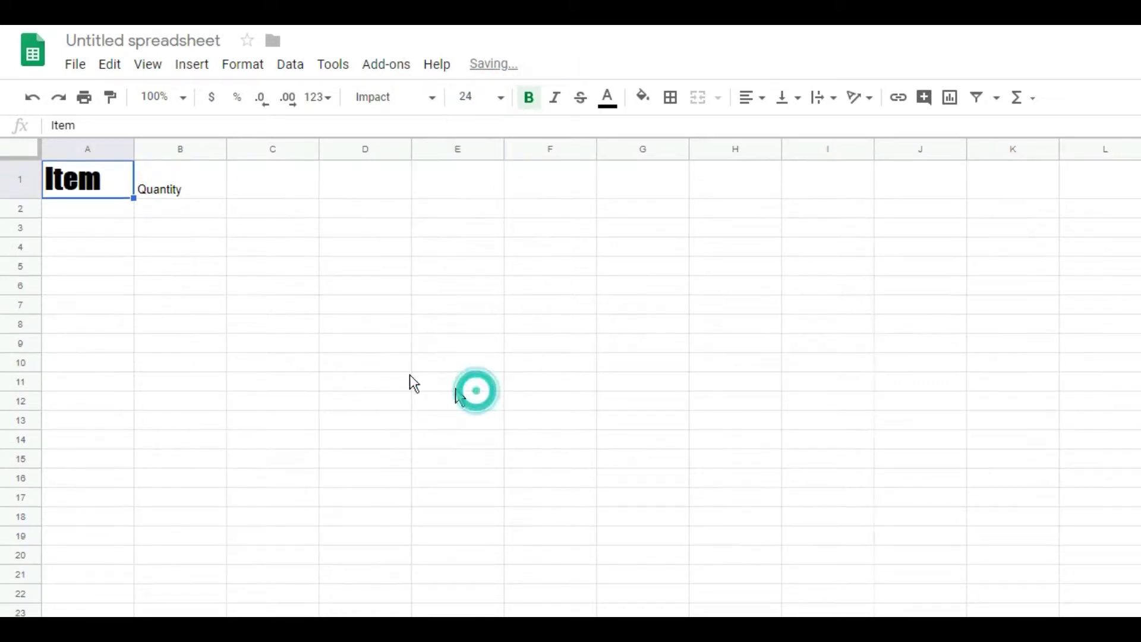
Step: Set the Quantity header to Impact font at 24 point
click(119, 184)
click(158, 180)
click(125, 181)
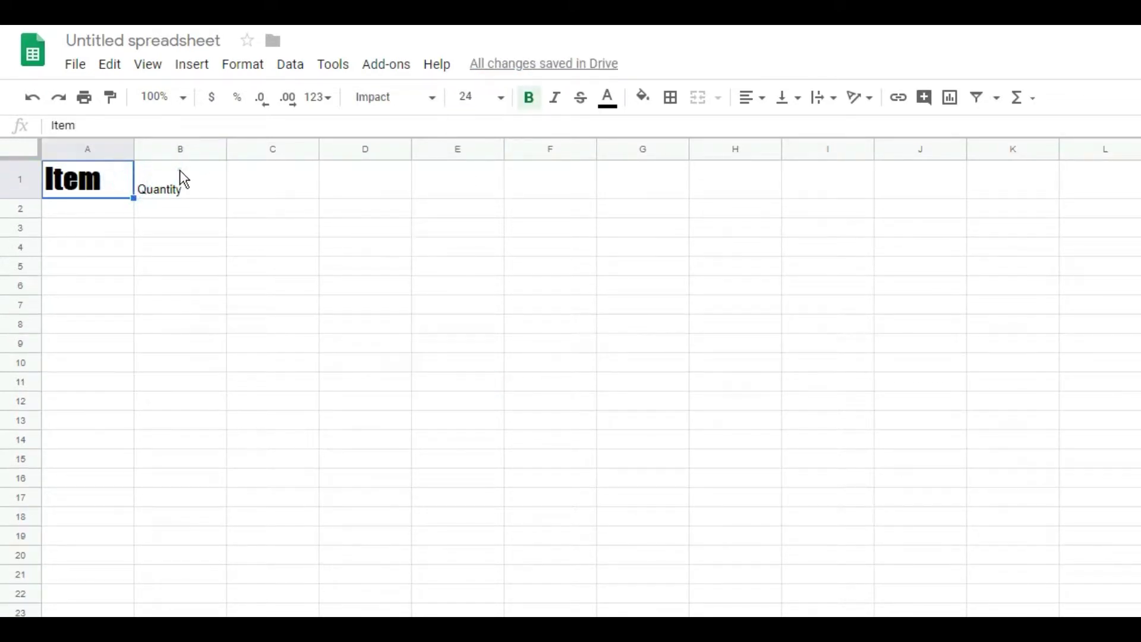
click(181, 174)
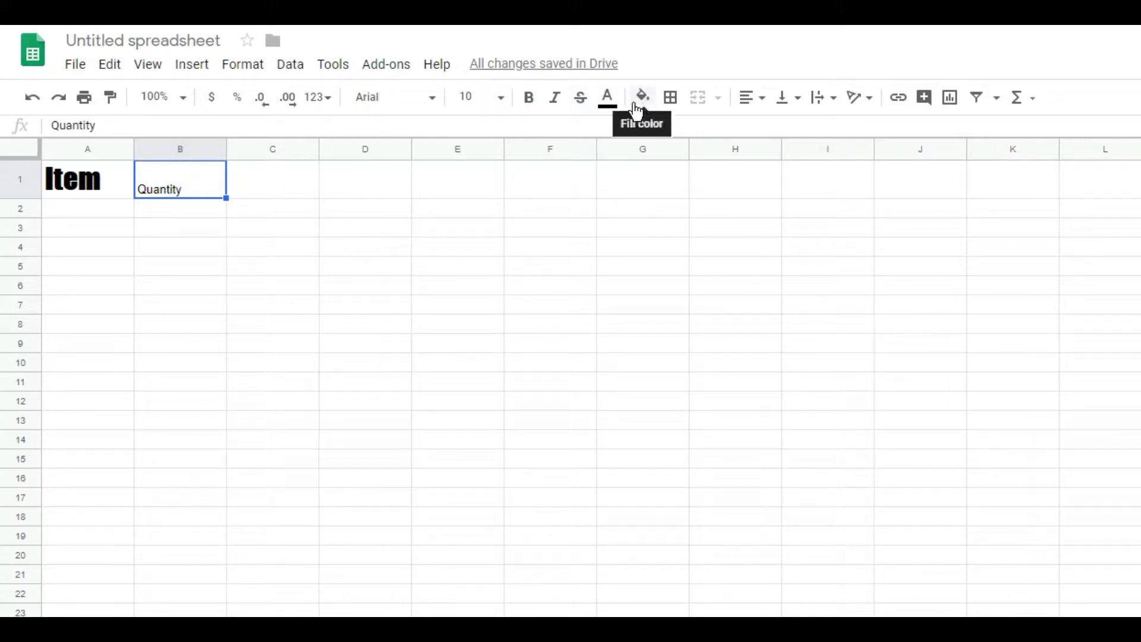
click(387, 99)
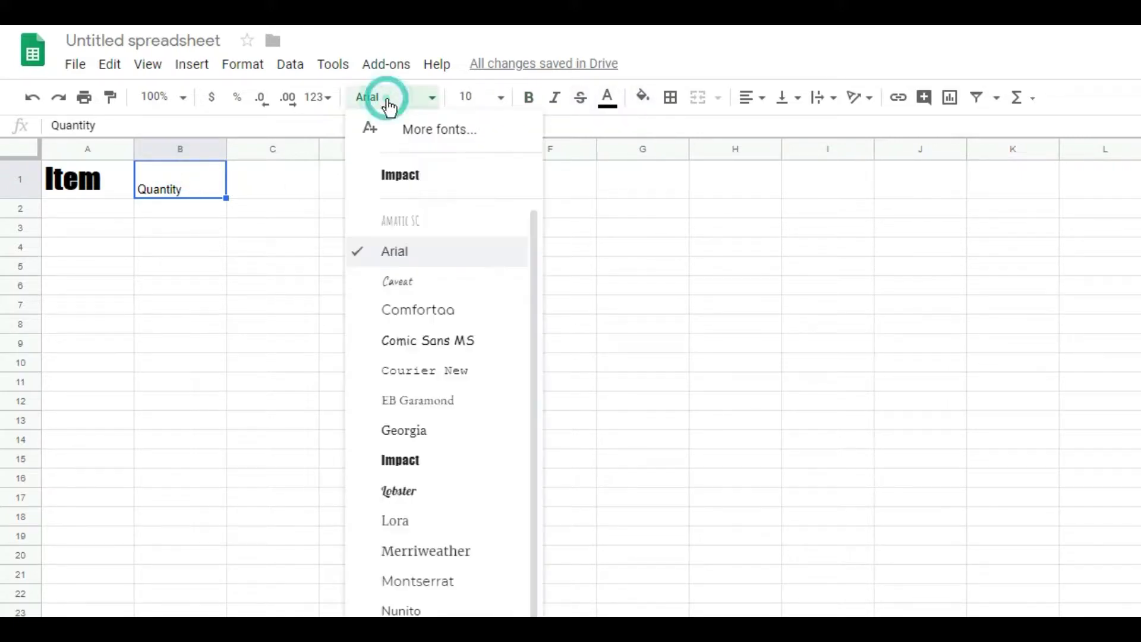
click(420, 178)
click(501, 98)
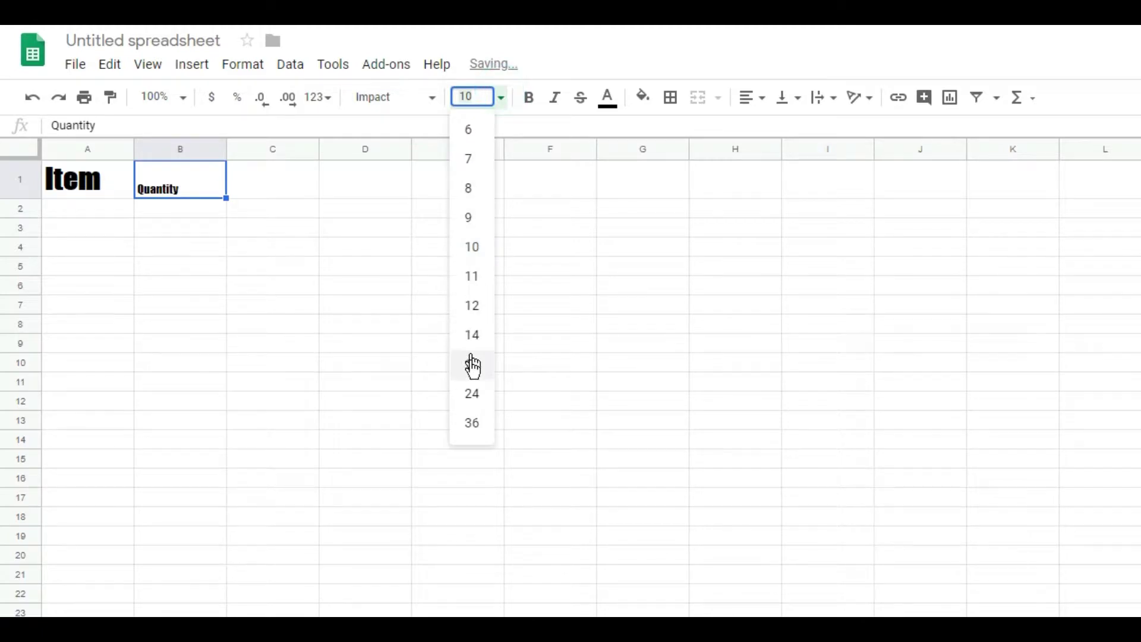
click(472, 393)
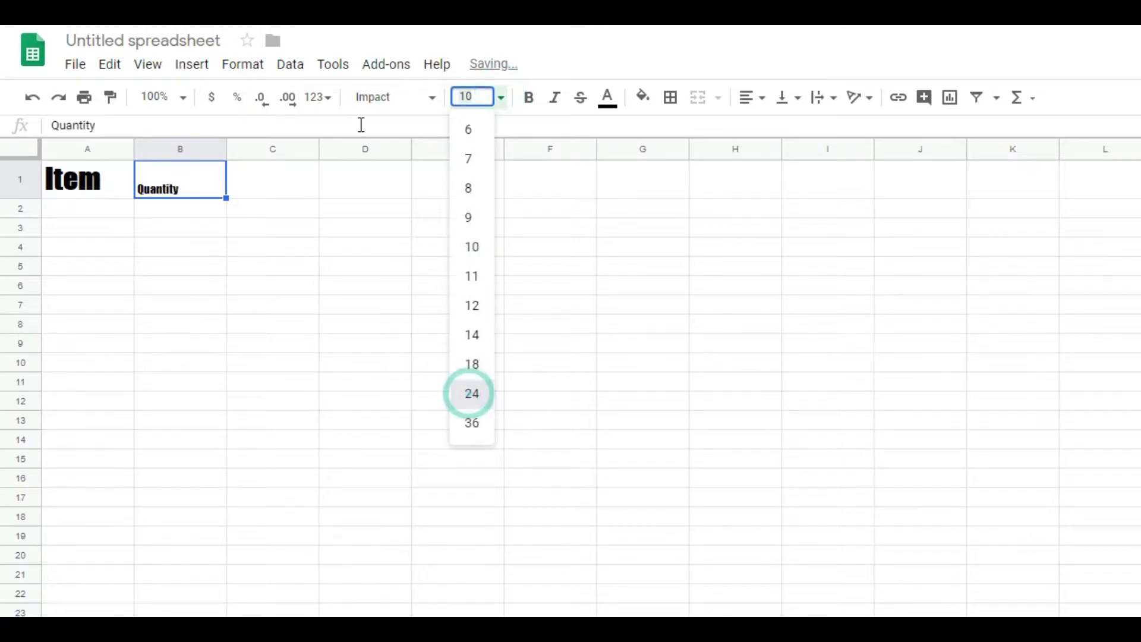
Step: Autofit column B, narrow column A, and enter 'Longsword' in A2
double_click(226, 145)
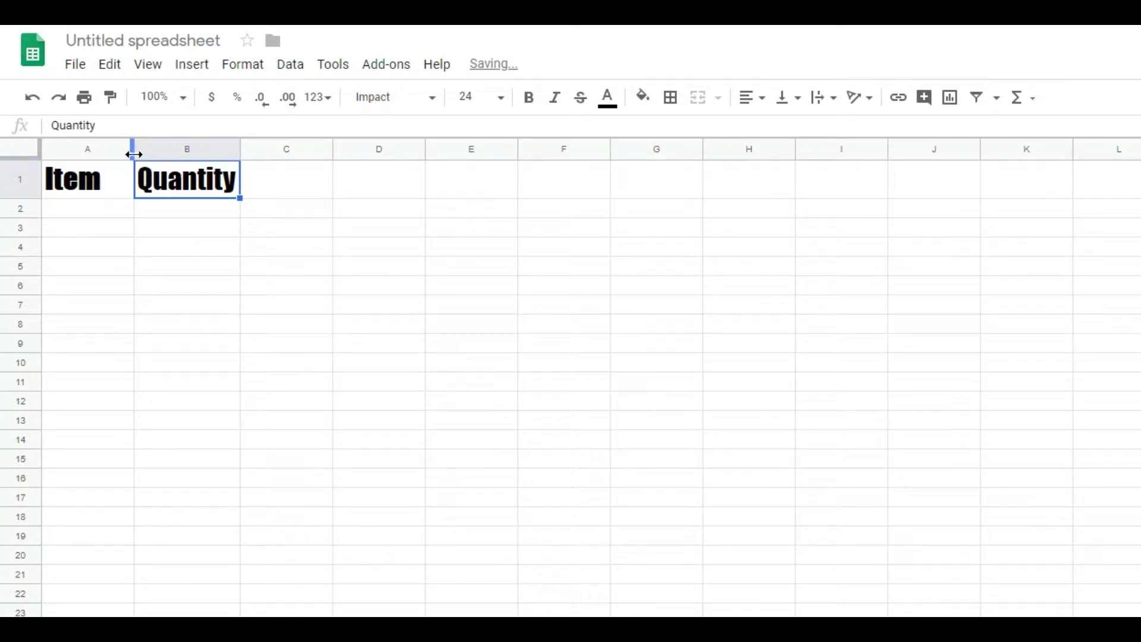
drag(133, 154, 105, 155)
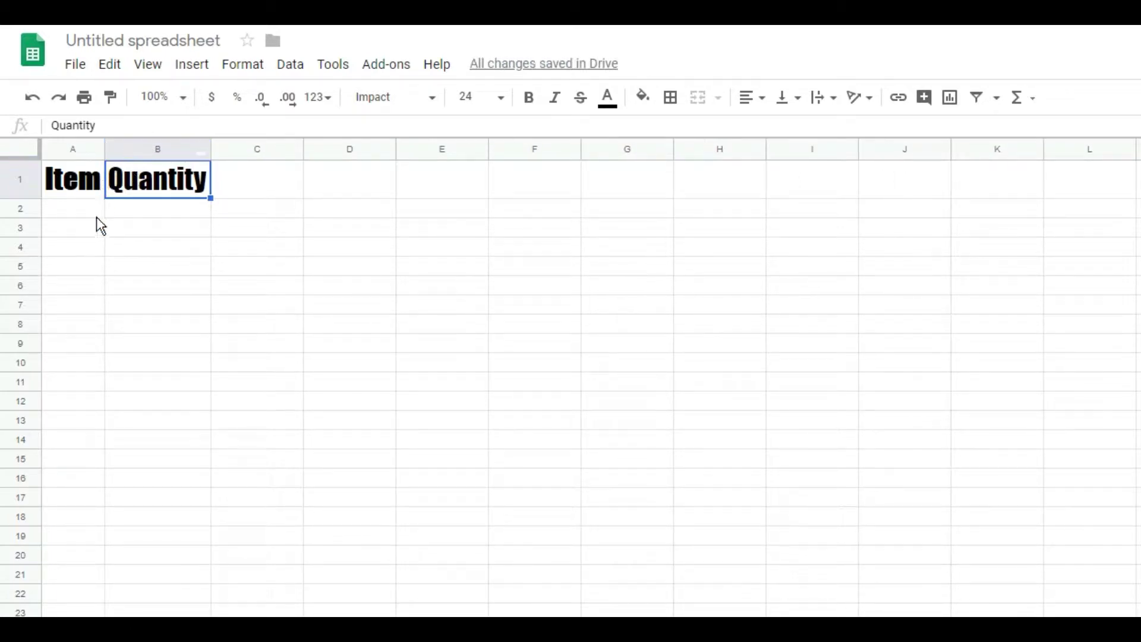
click(82, 209)
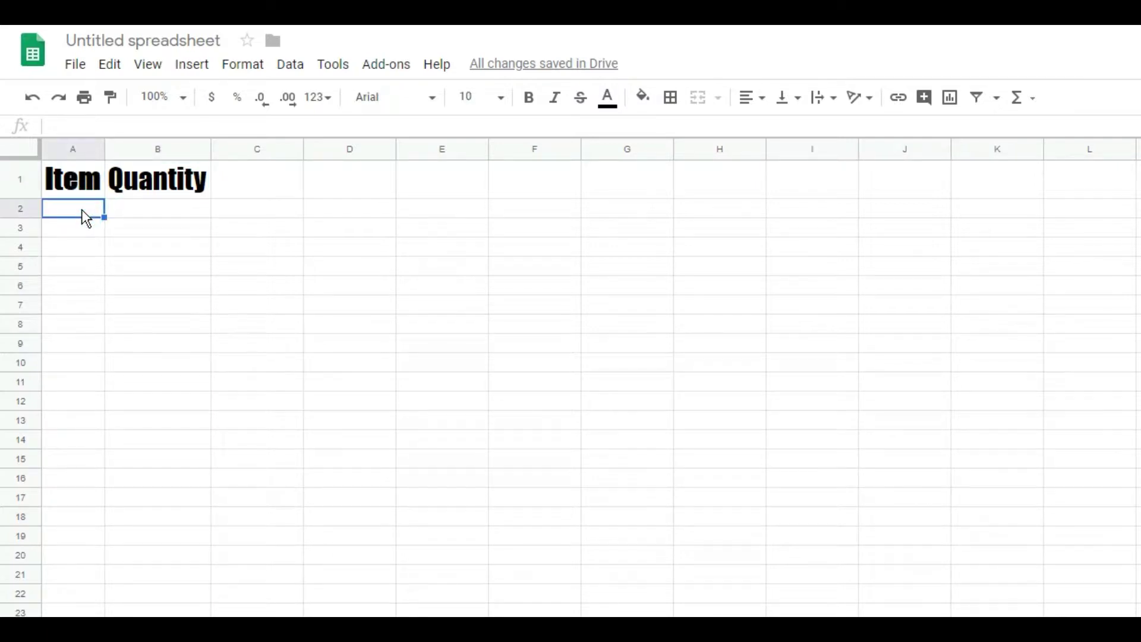
text(Longswords)
key(BackSpace)
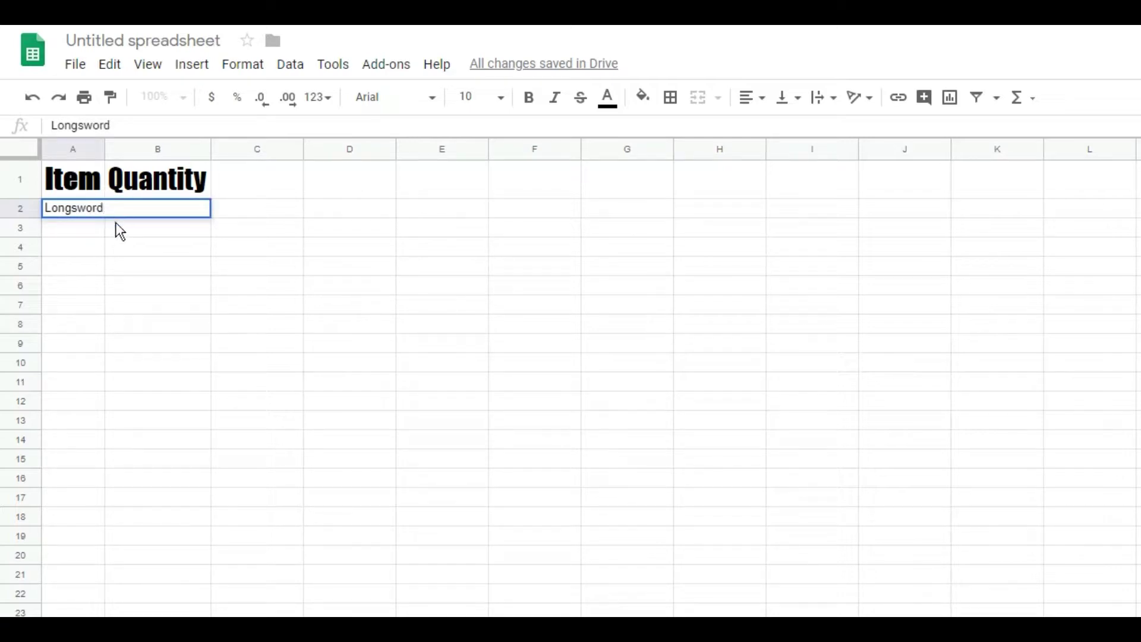
click(118, 232)
click(153, 194)
click(154, 202)
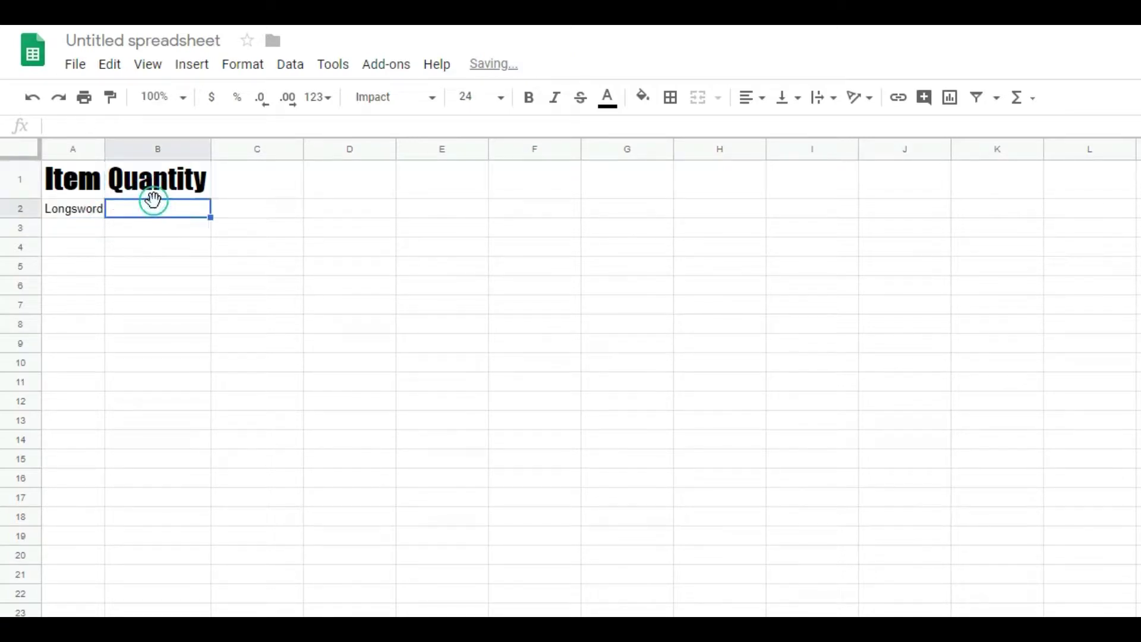
Step: Enter 12 as the Longsword quantity and type 'Dollar Amount Value' in C1
text(12)
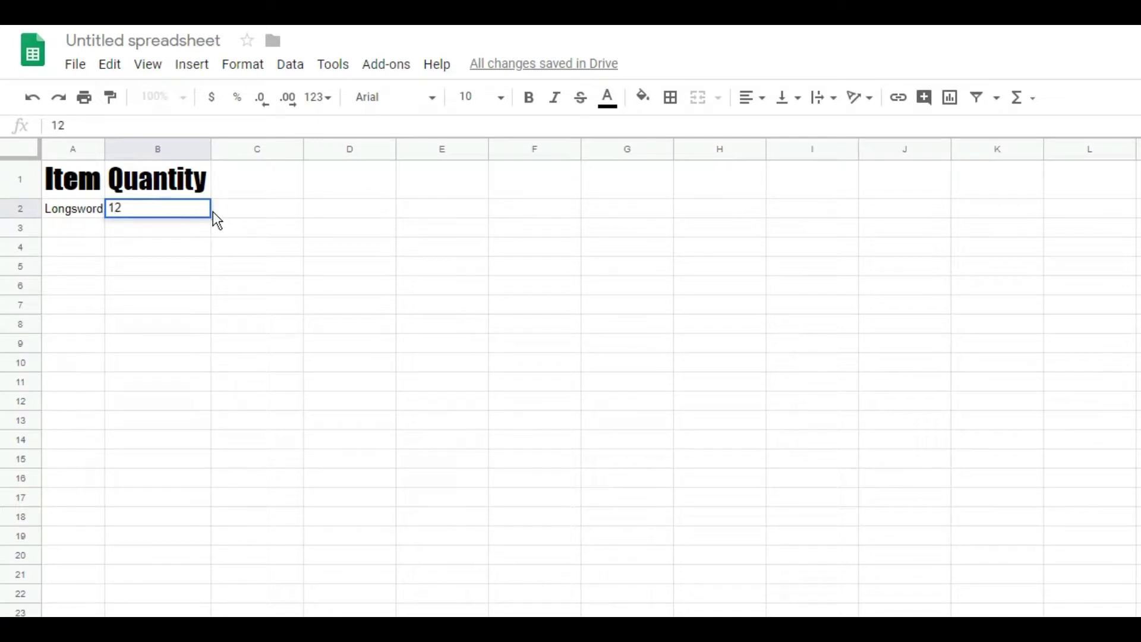
click(247, 190)
text(Do)
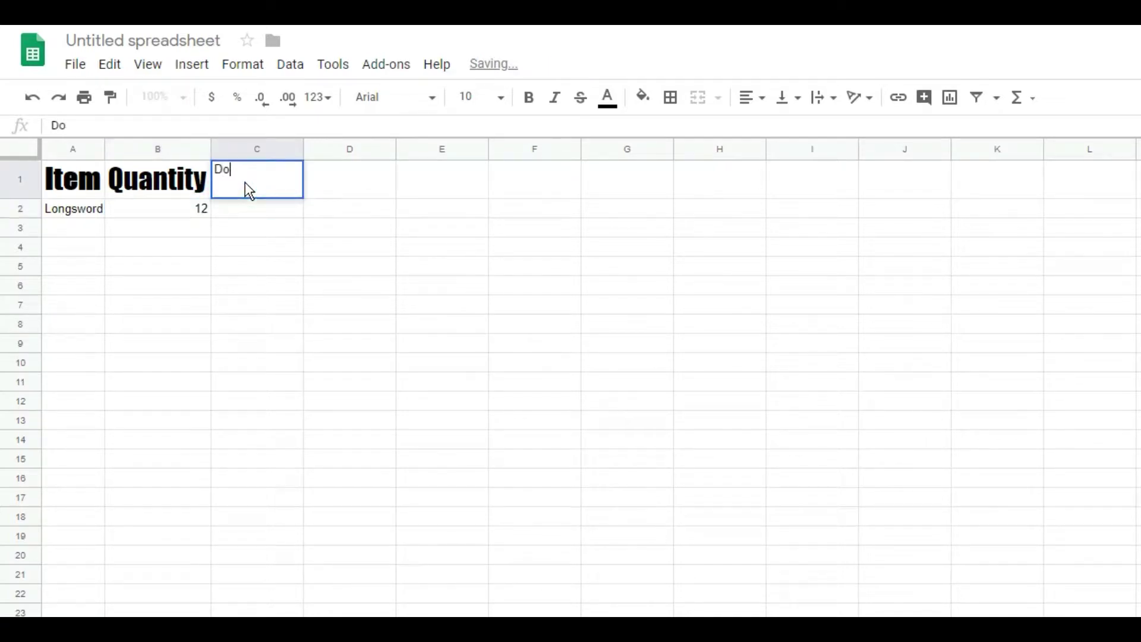
text(llar Amou)
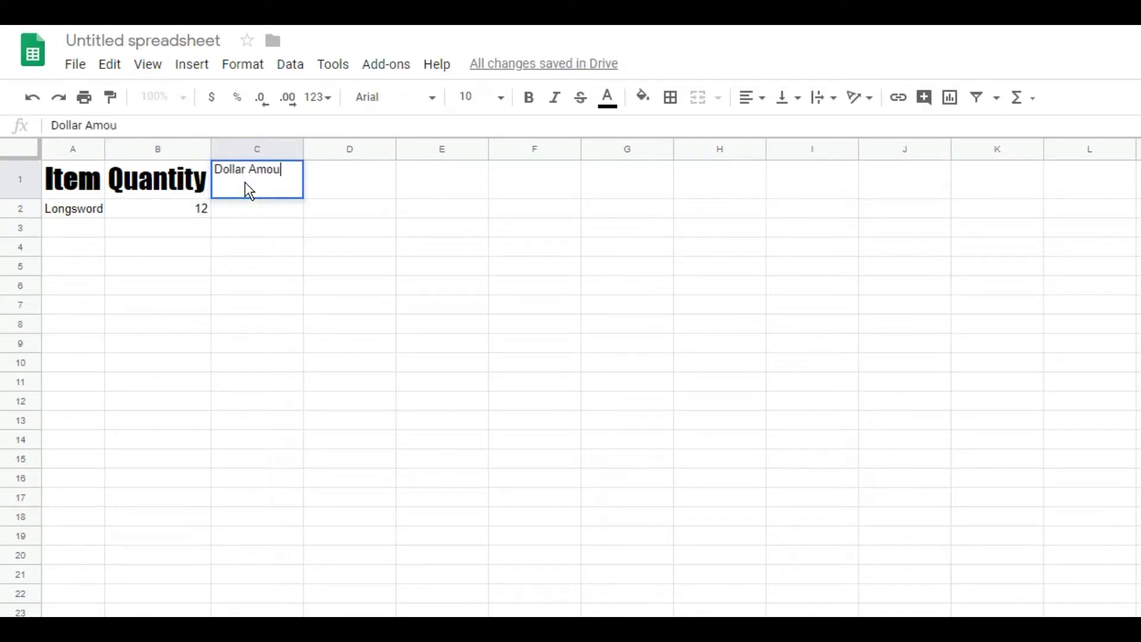
text(nt Value)
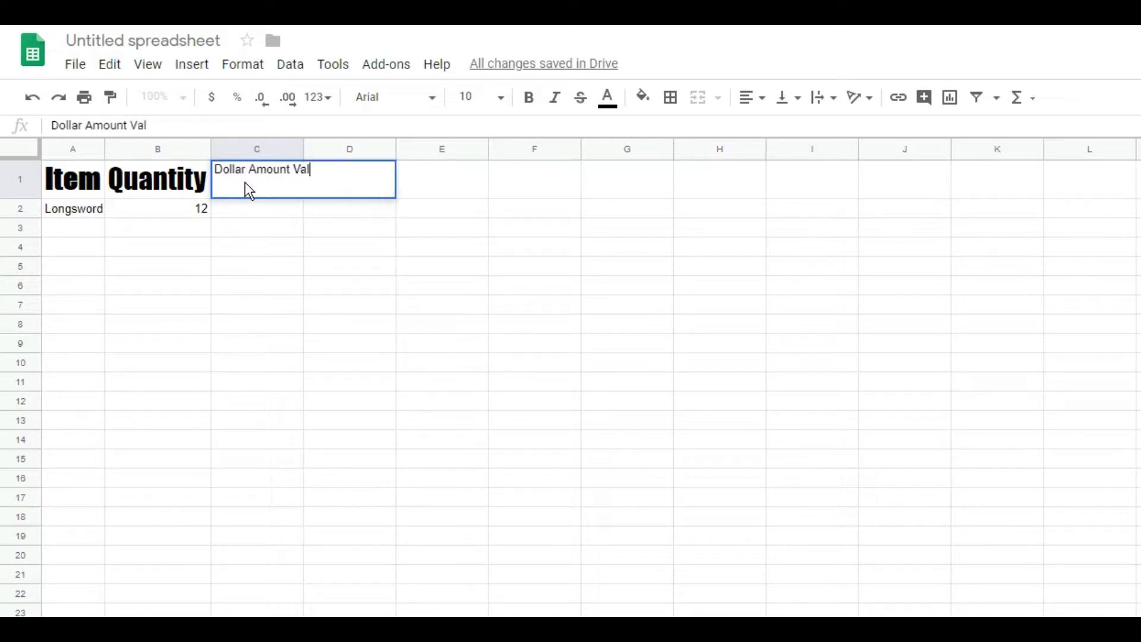
click(264, 203)
Step: Style the Dollar Amount Value header Impact 24 and begin a formula in C2
click(259, 180)
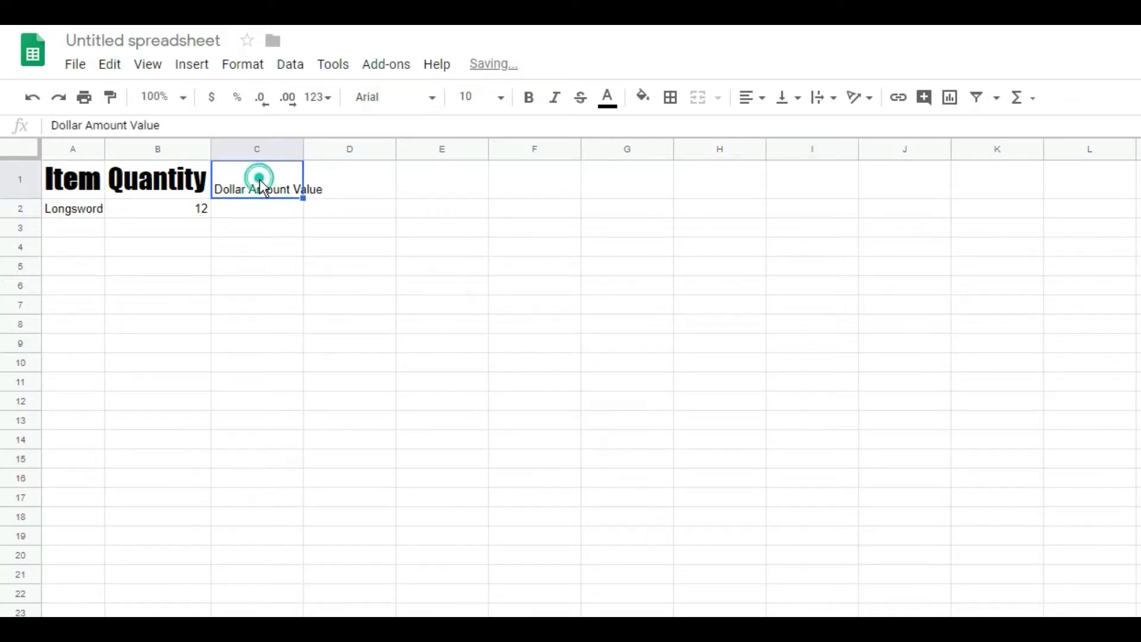
click(381, 106)
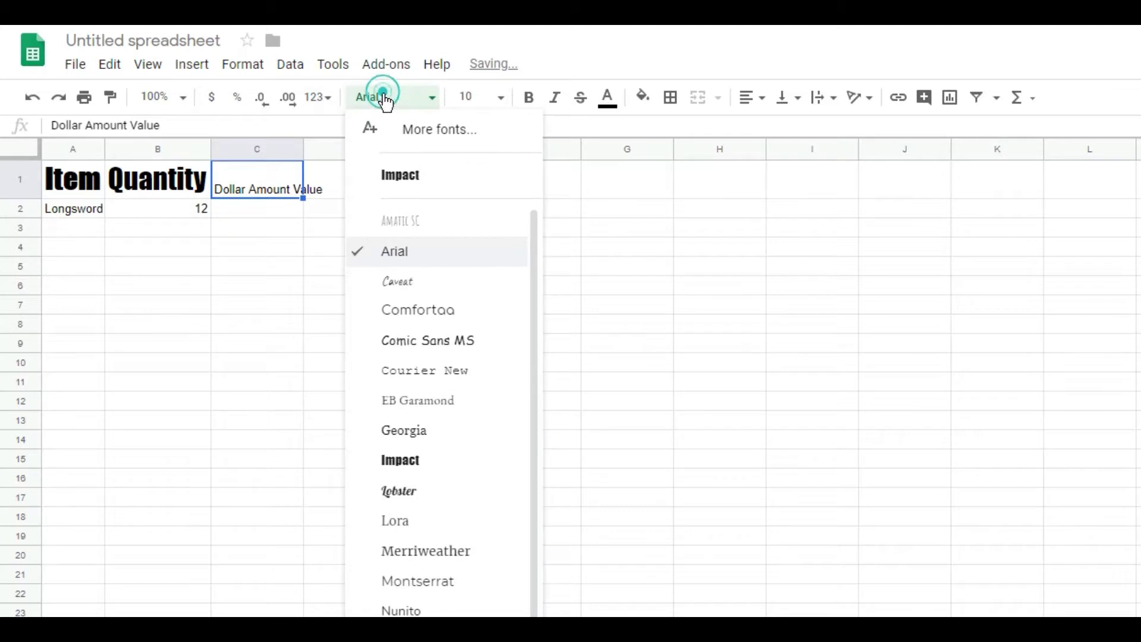
click(402, 174)
click(511, 103)
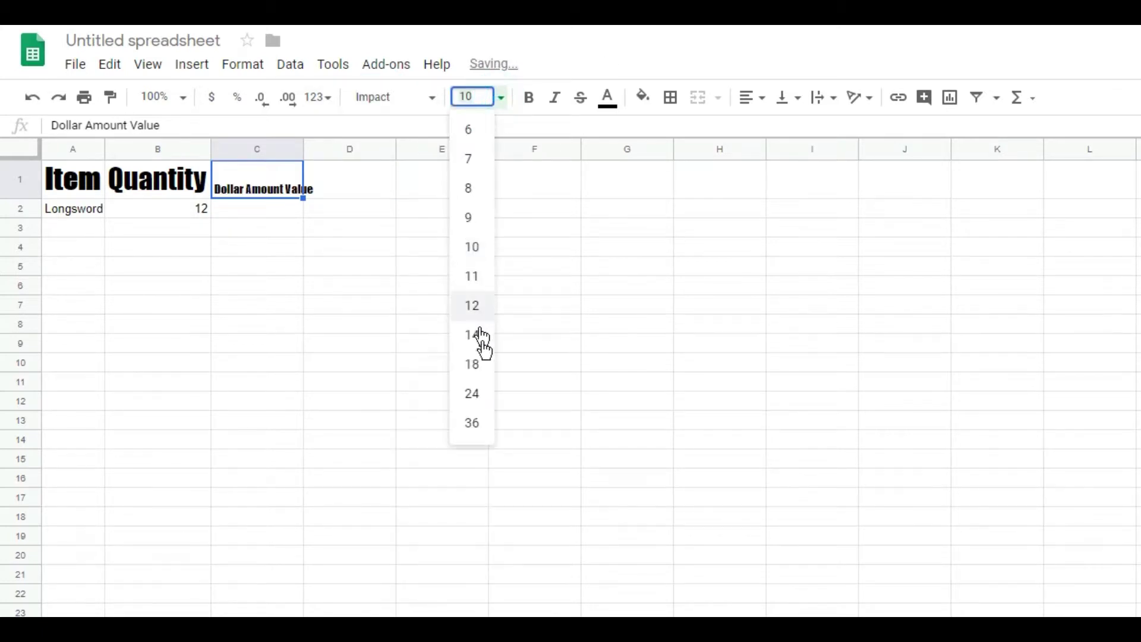
click(481, 387)
click(233, 209)
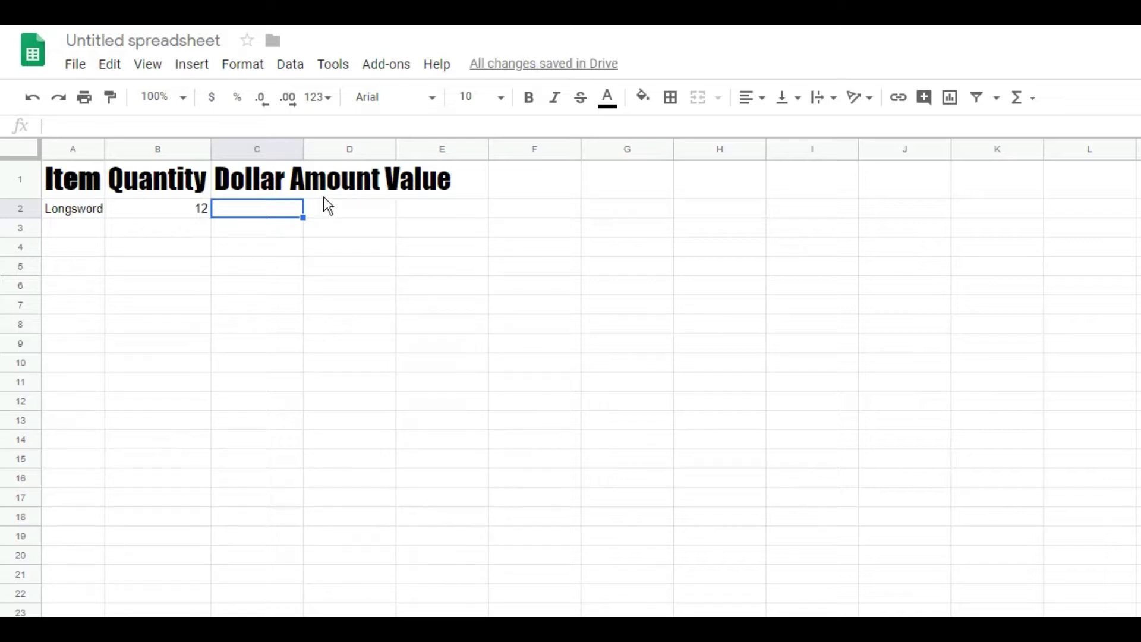
text(=)
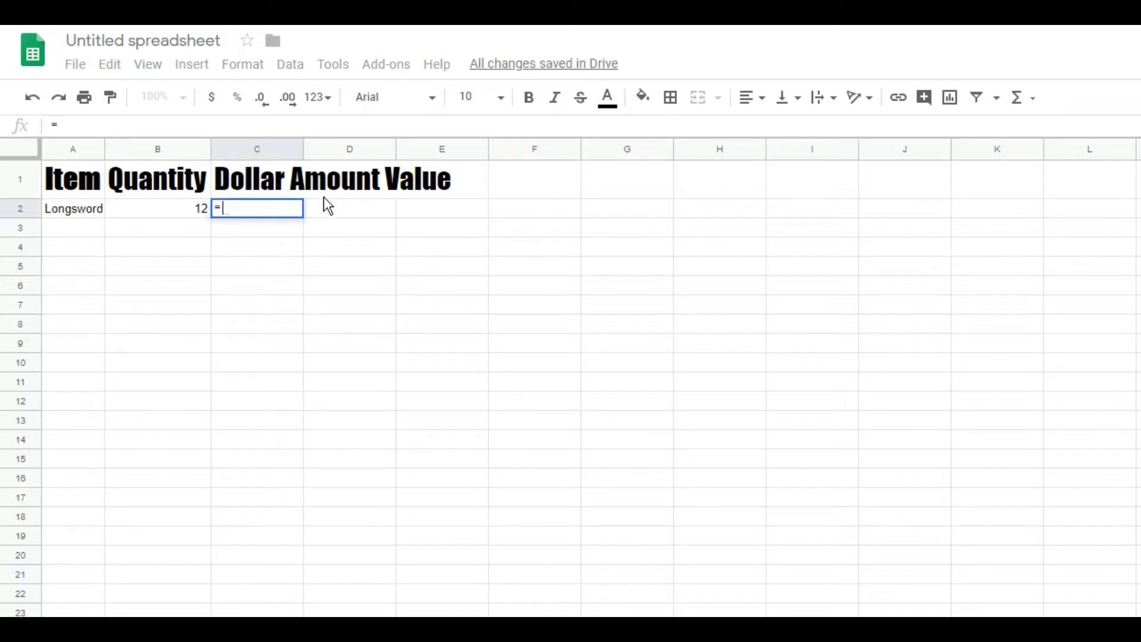
text(SUM)
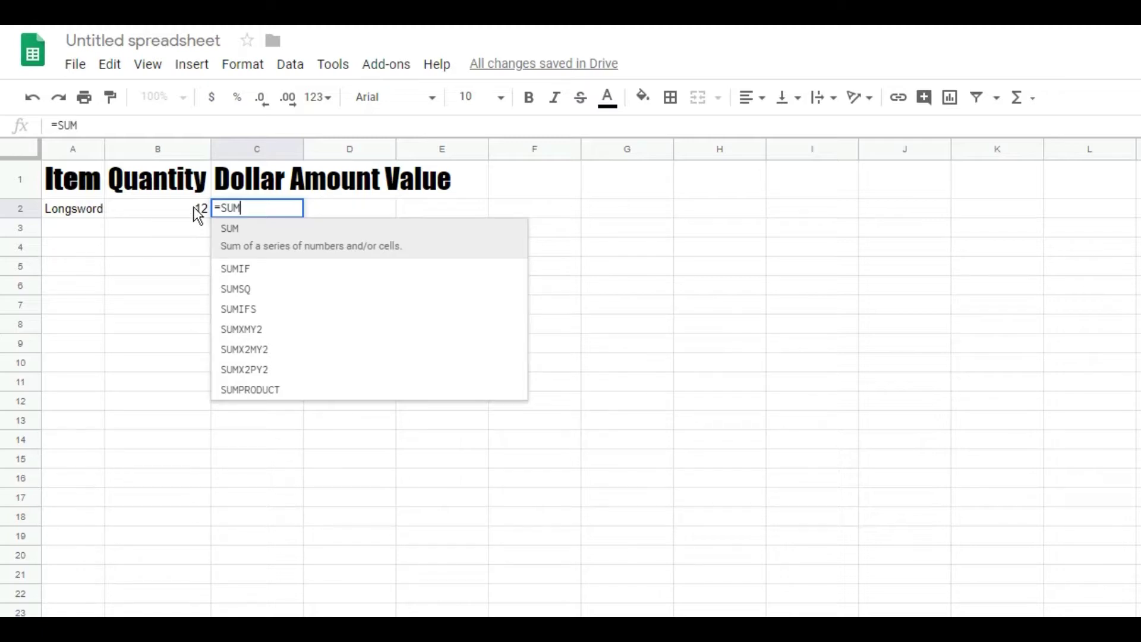
Step: Enter =B2*10 in C2 and format the result as currency, $120.00
key(BackSpace)
key(BackSpace)
key(BackSpace)
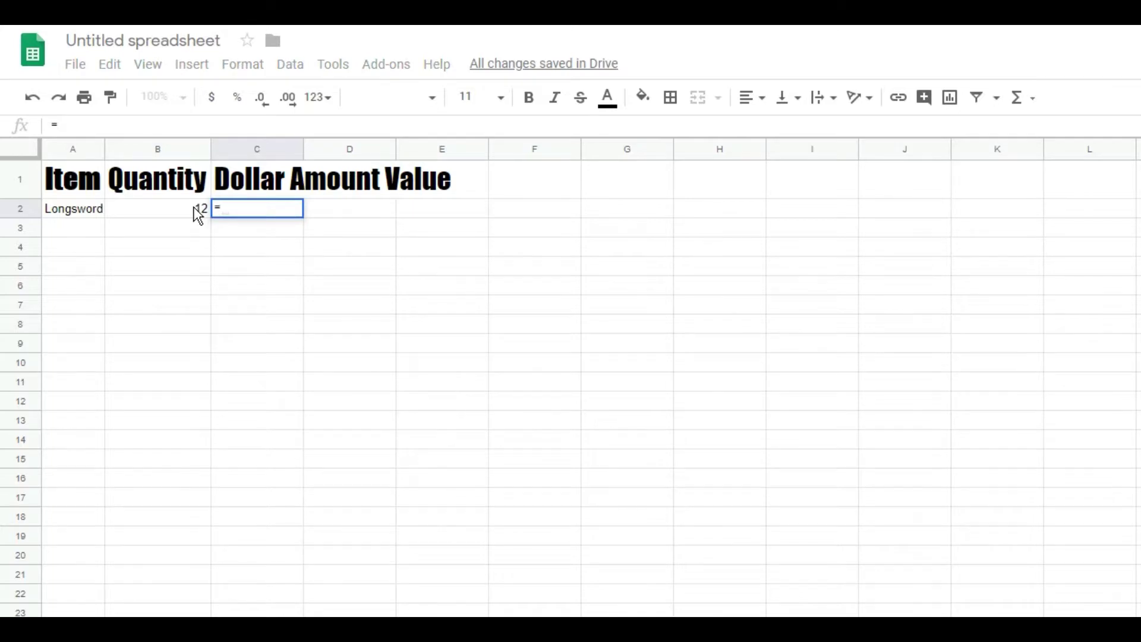
click(194, 208)
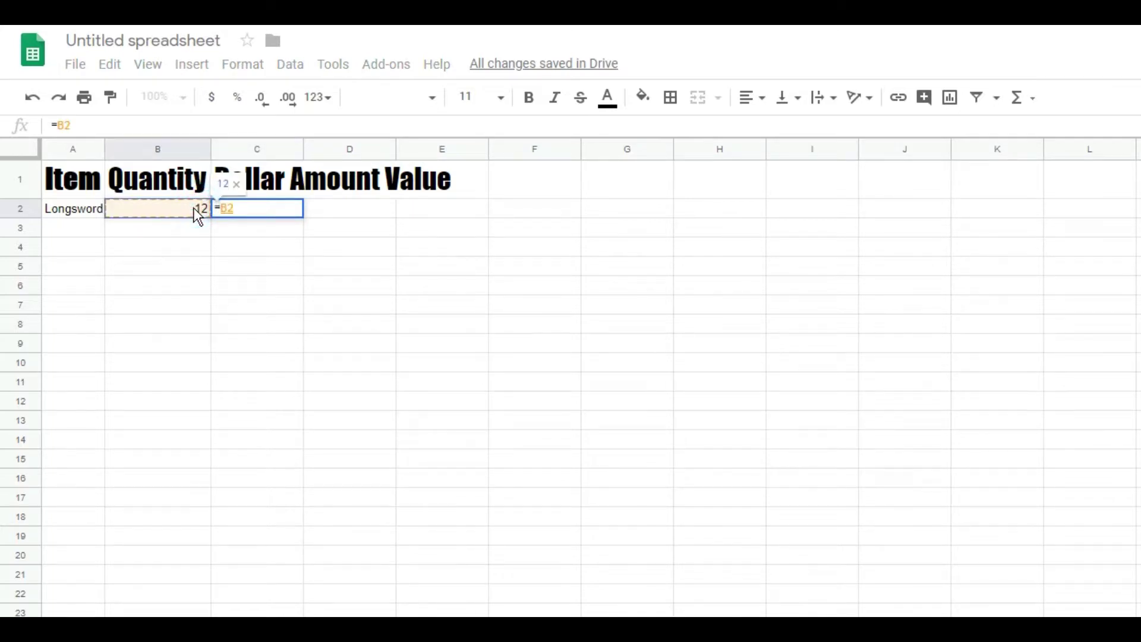
text(*)
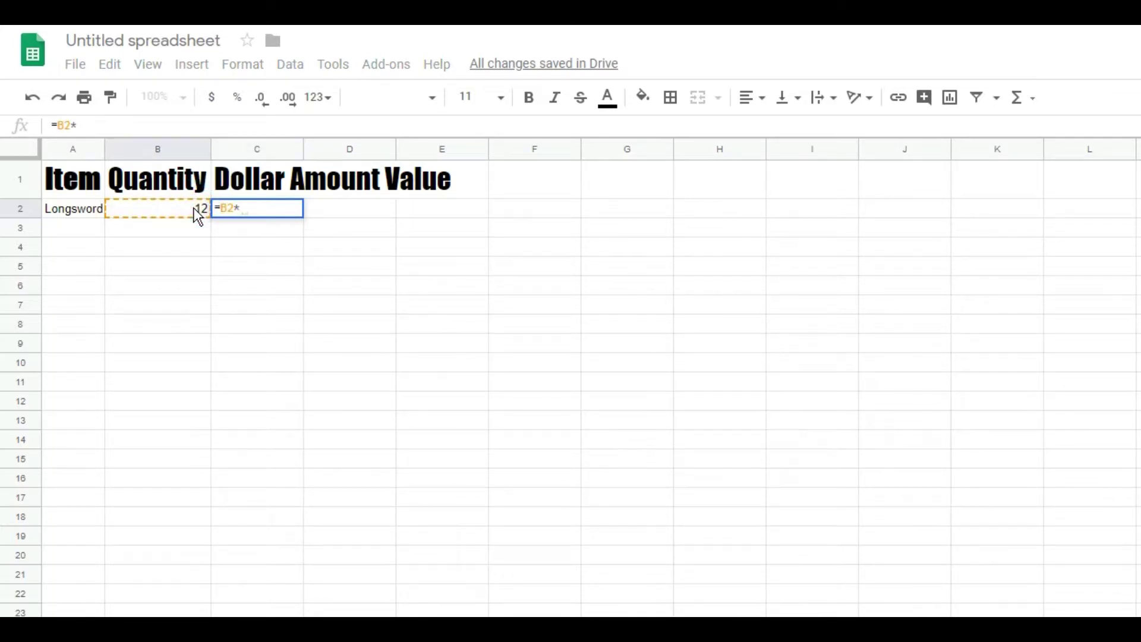
text(10)
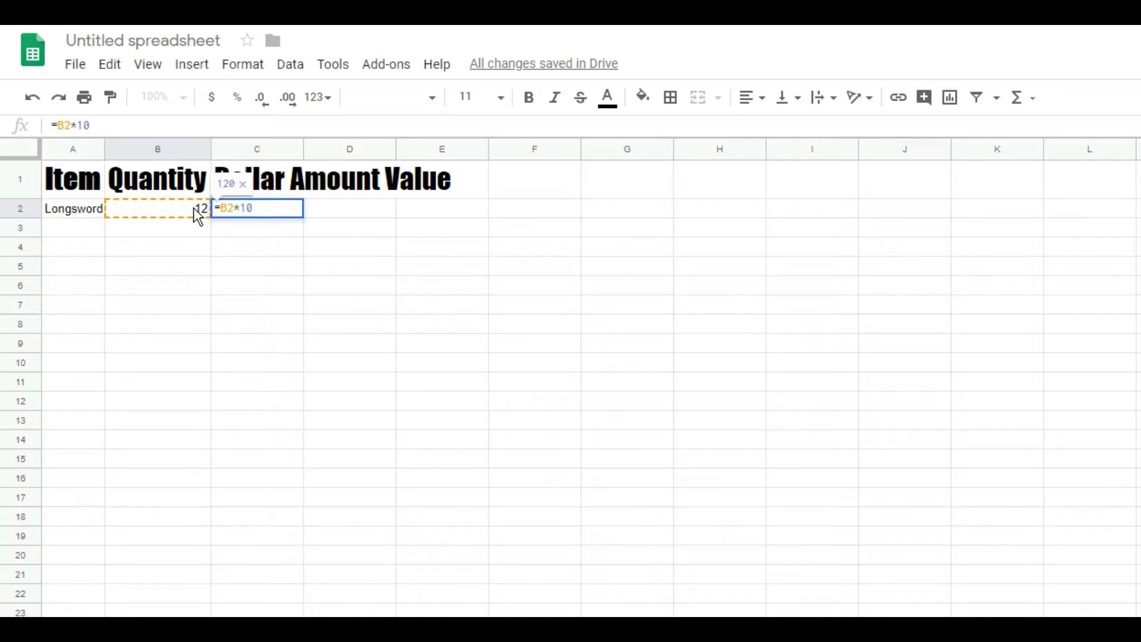
key(Return)
click(259, 201)
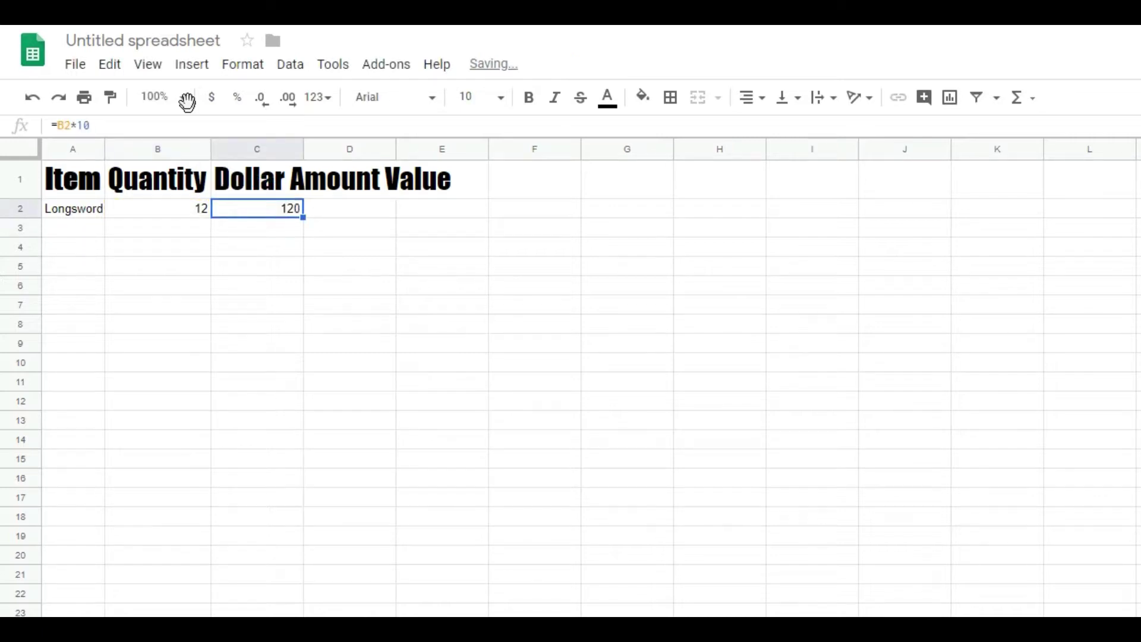
click(218, 101)
Step: Autofit column C to its header and widen column A to fit 'Longsword'
click(75, 212)
click(154, 210)
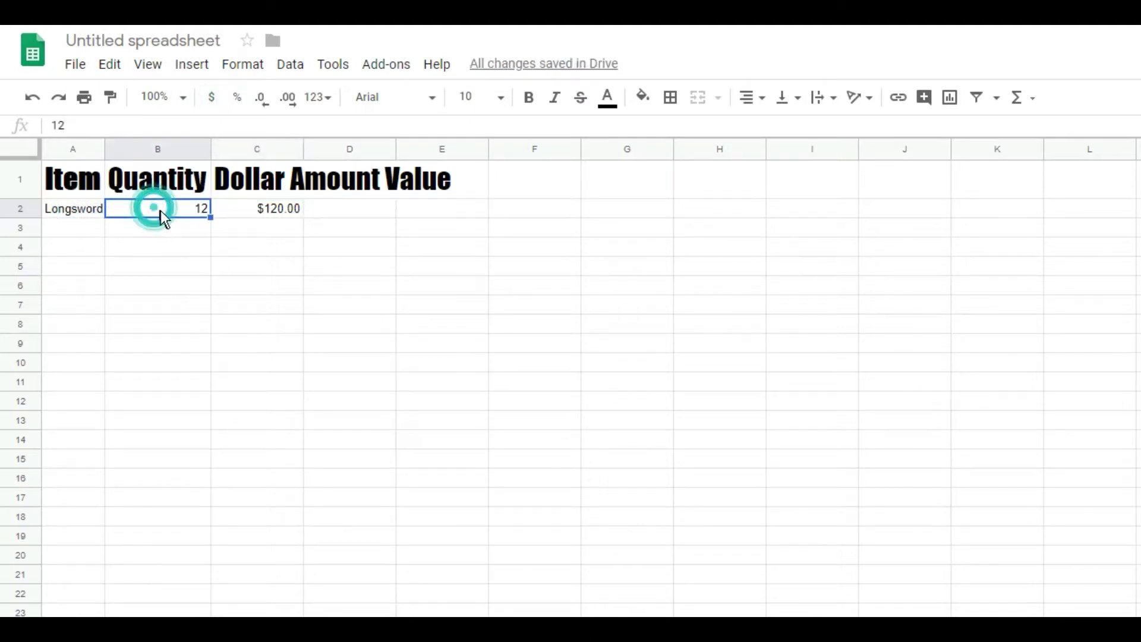
click(261, 212)
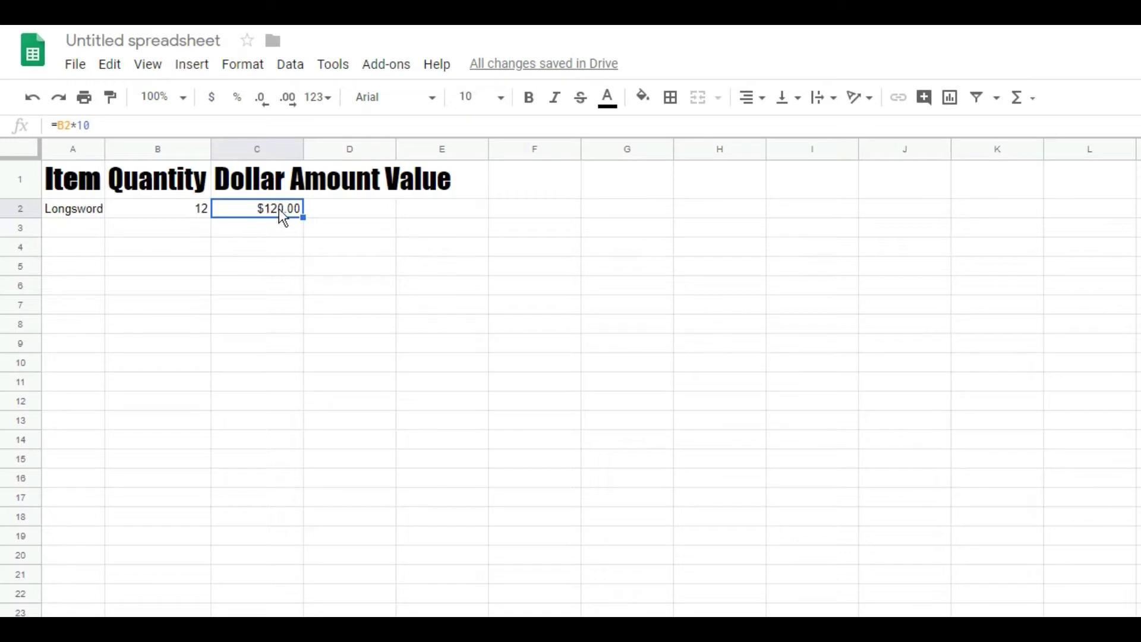
double_click(301, 149)
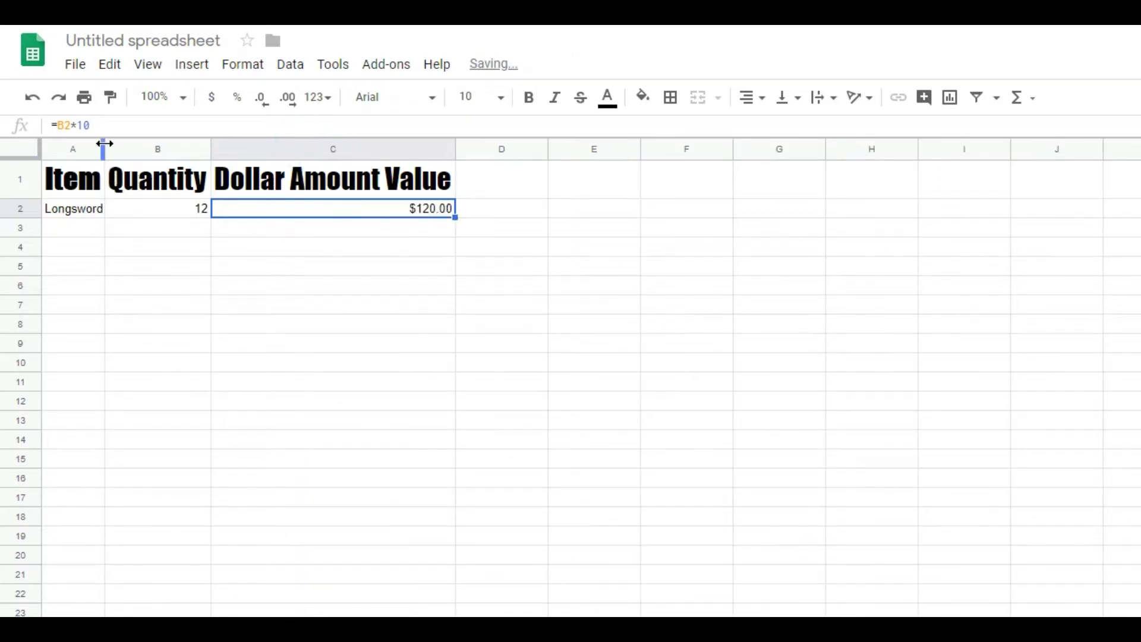
double_click(104, 148)
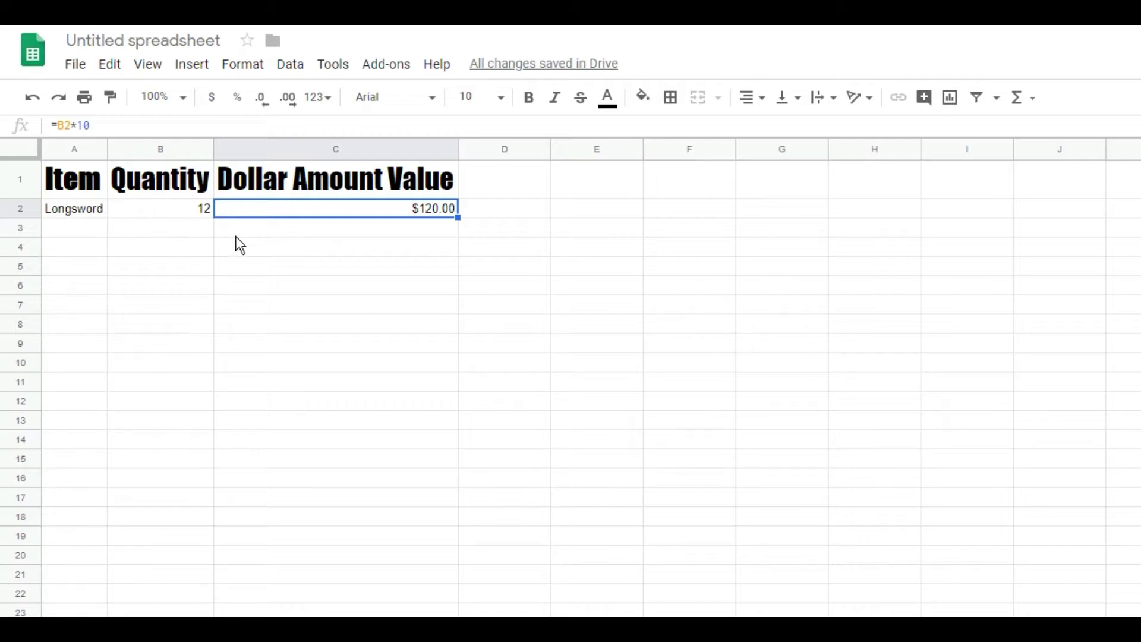
click(71, 227)
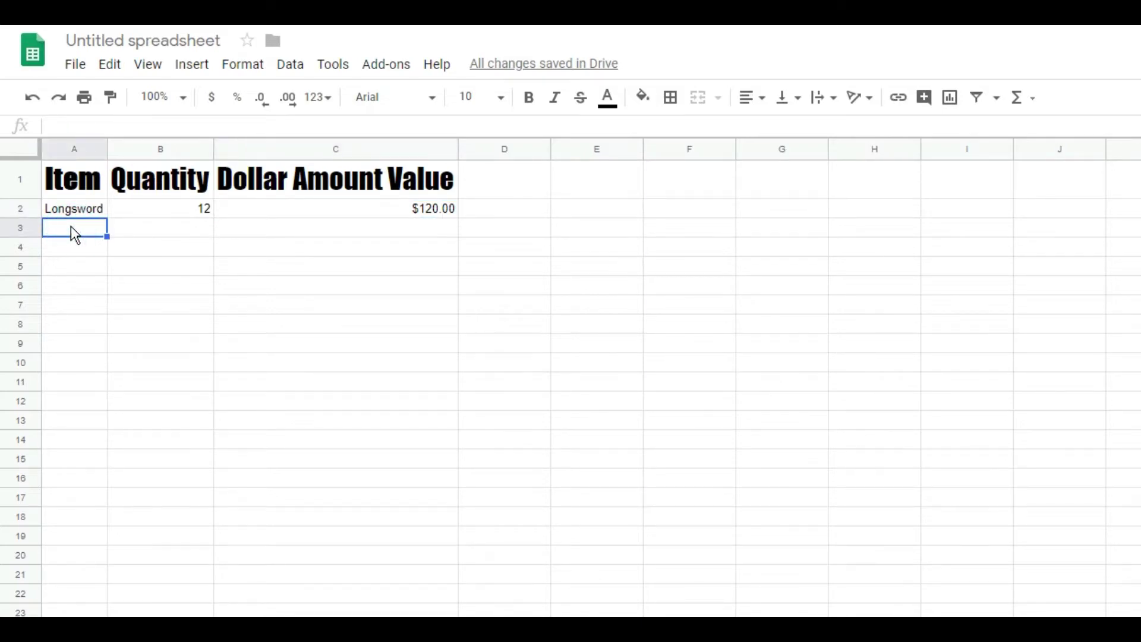
Step: Add 'Shield' in A3 with quantity 5 in B3
text(Shield)
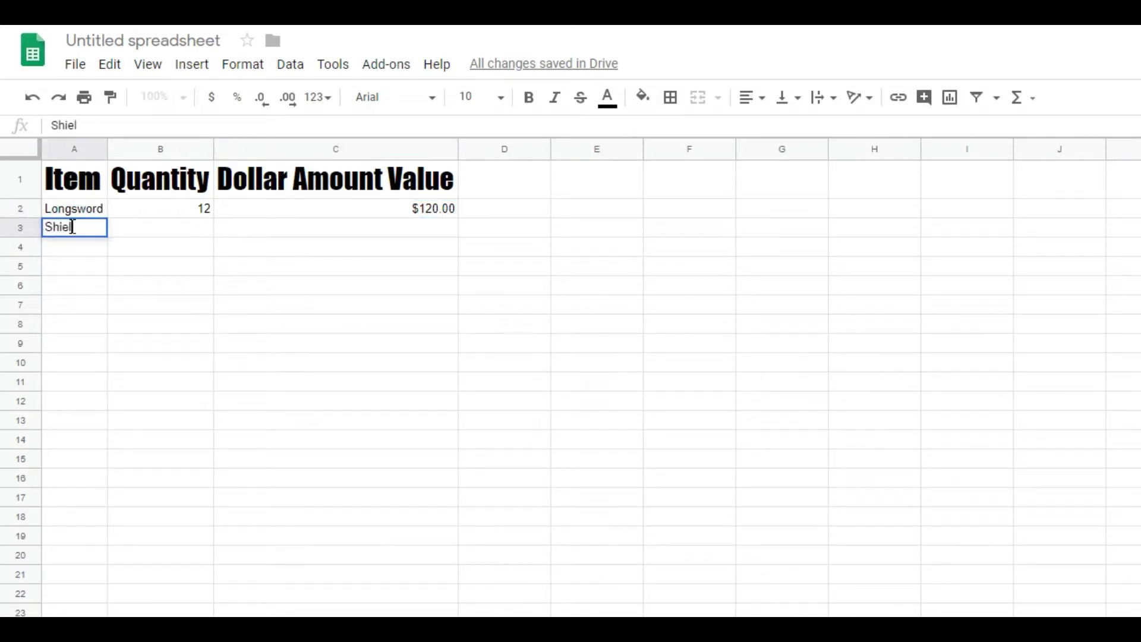
click(178, 227)
text(5)
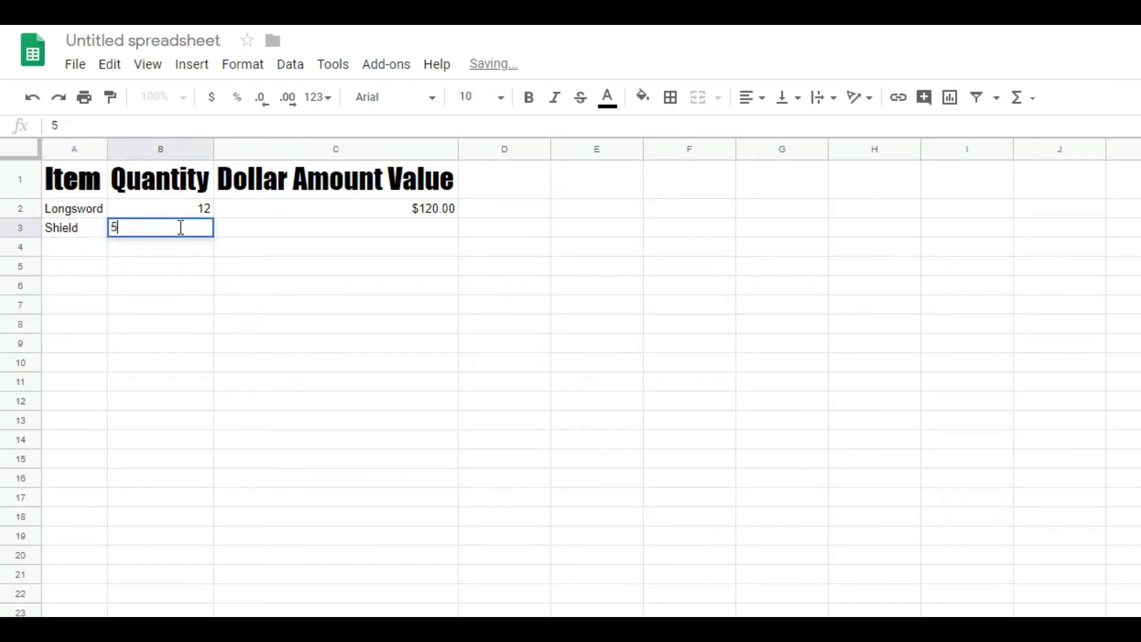
key(Tab)
Step: Copy the value formula to C3 and change it to =B3*30, giving $150.00
click(305, 210)
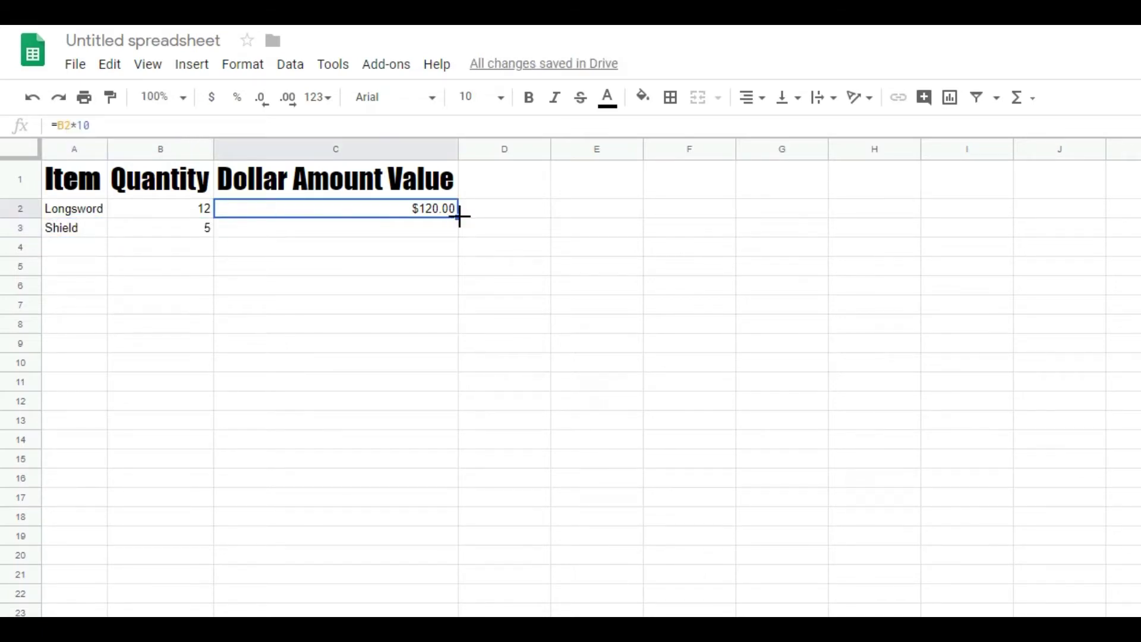
drag(459, 217, 457, 234)
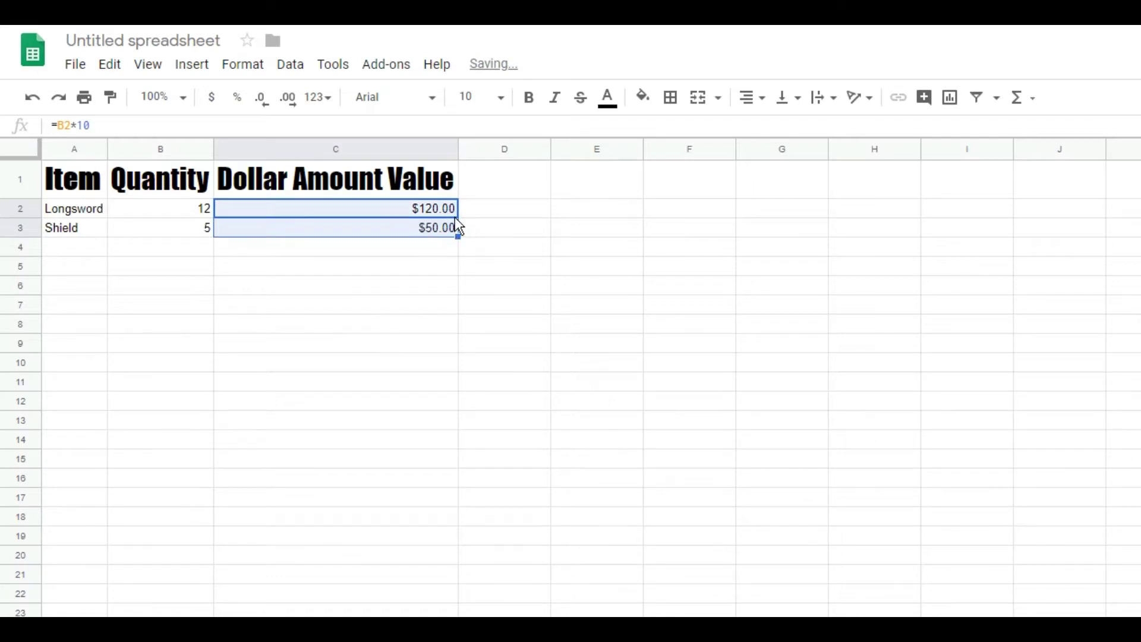
click(425, 228)
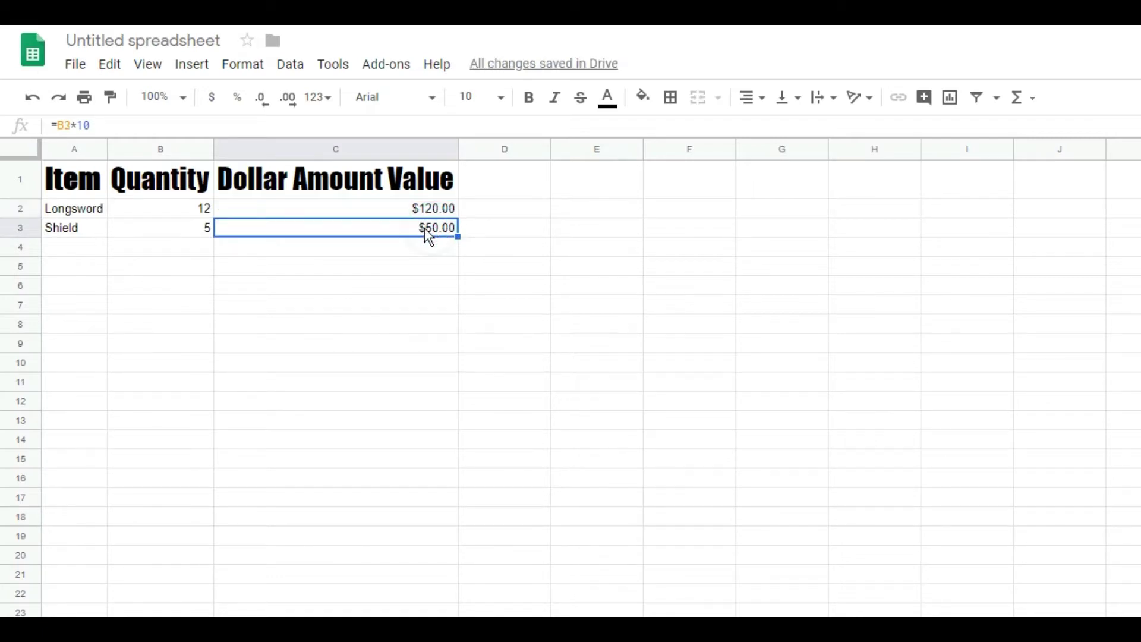
click(107, 124)
key(BackSpace)
key(BackSpace)
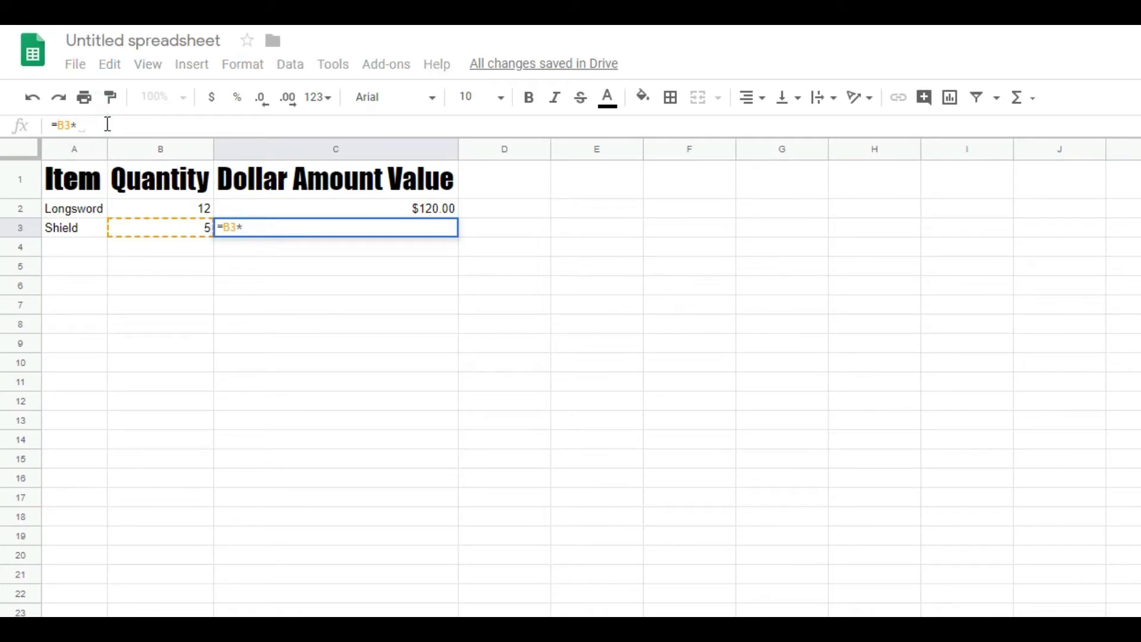
text(30)
key(Return)
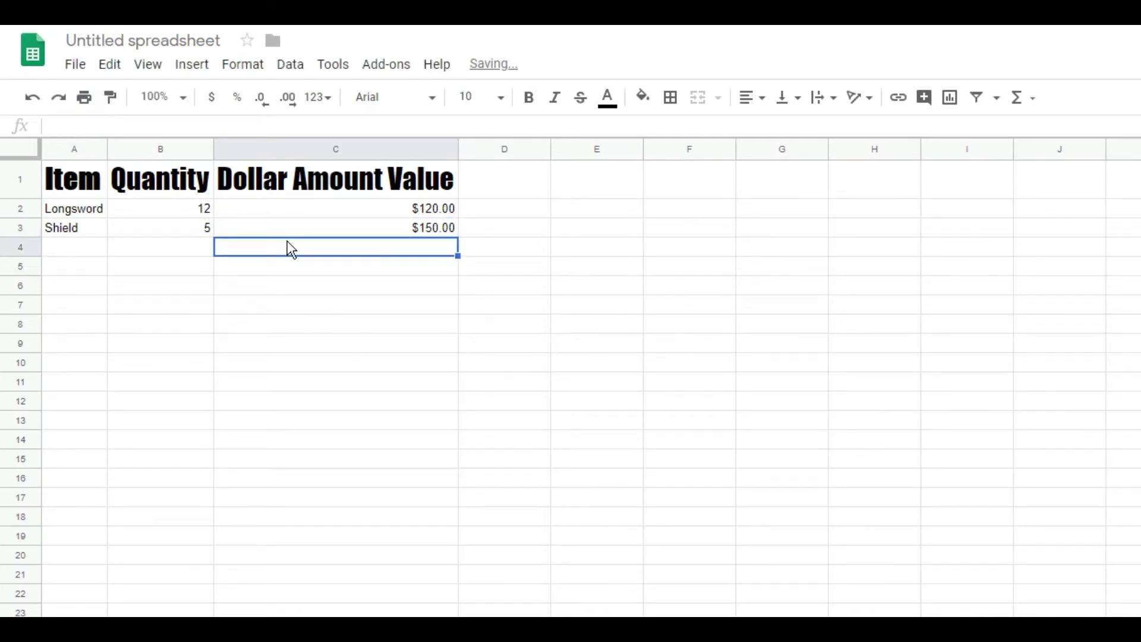
click(315, 265)
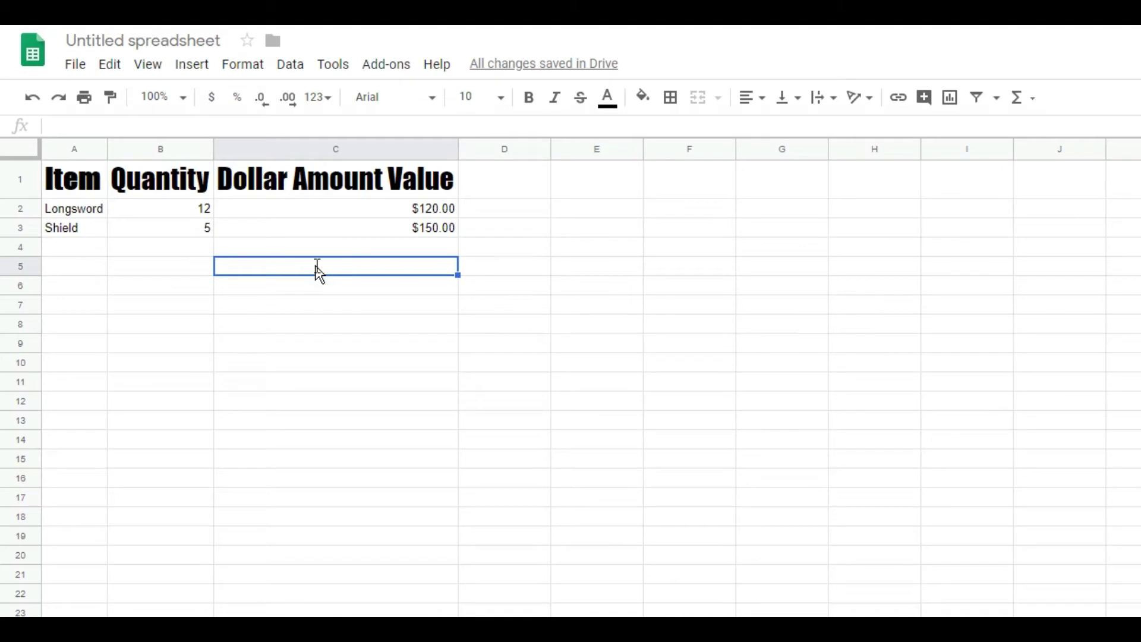
Step: Type 'Total Inventory Value' in C5 and start a SUM formula in C6
text(Total Inventor)
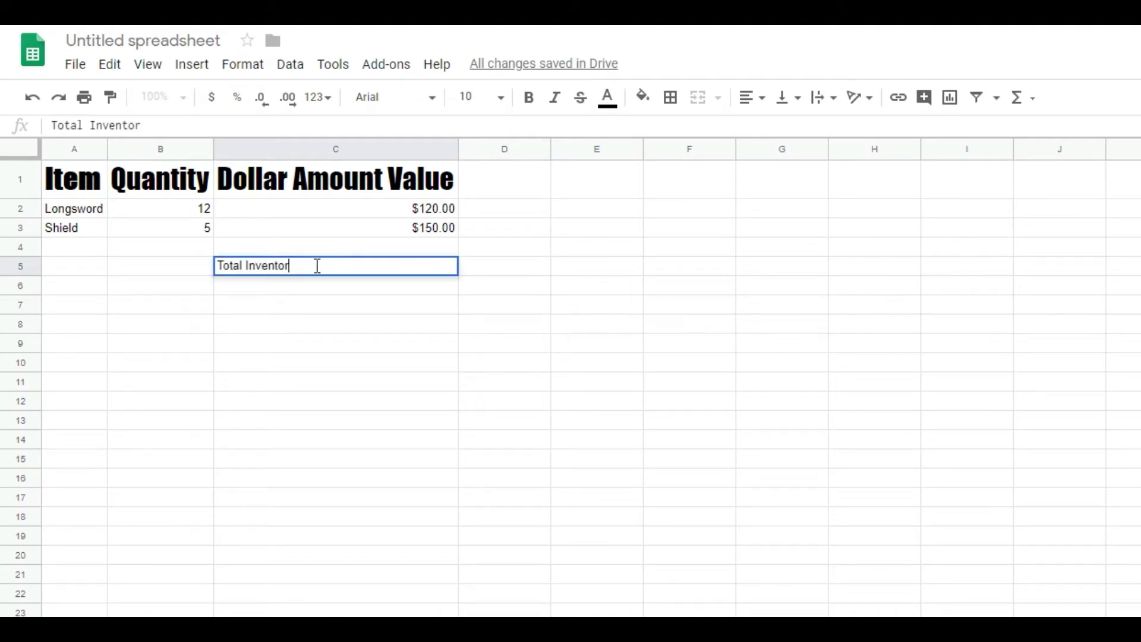
text(y Value)
click(347, 287)
text(=SUM)
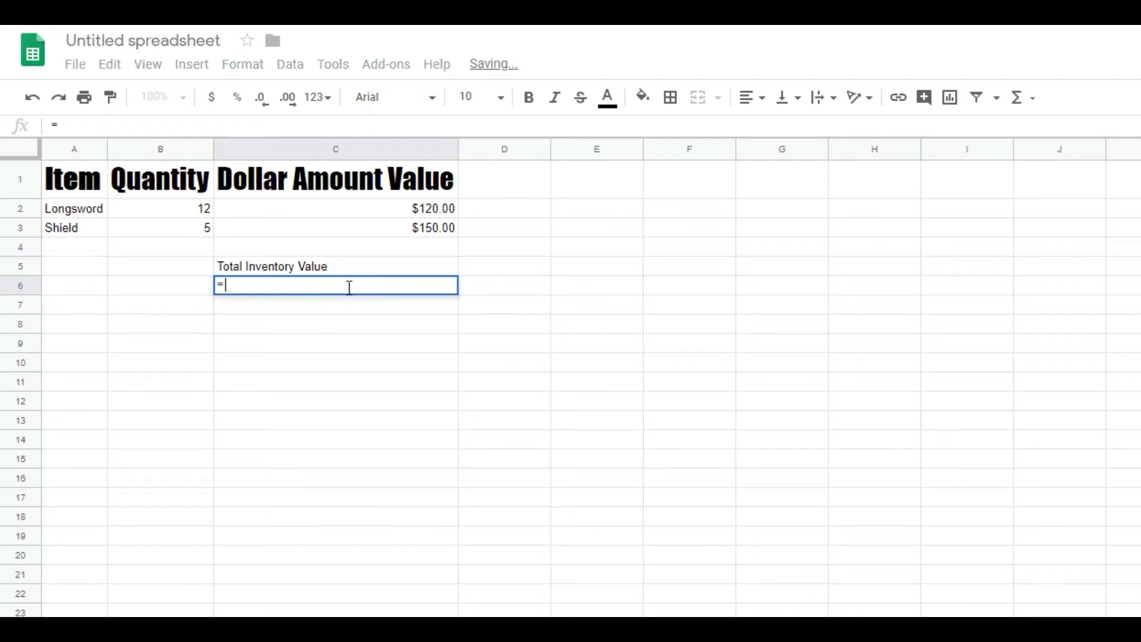
click(395, 209)
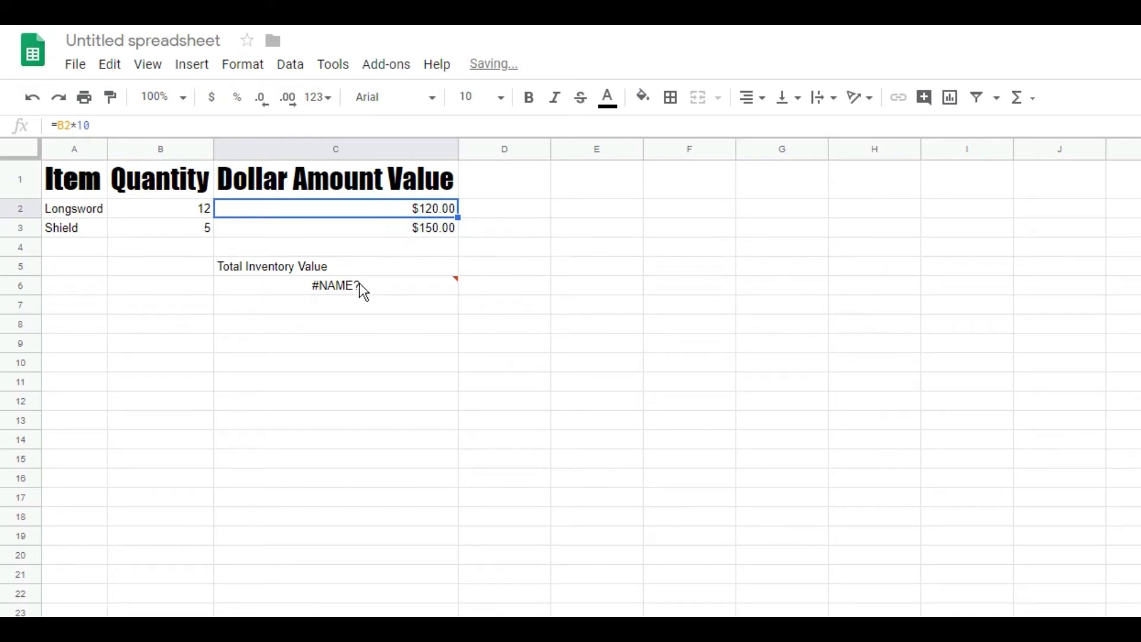
Step: Complete C6 as =SUM(C2+C3), totalling $270.00
click(359, 284)
double_click(359, 281)
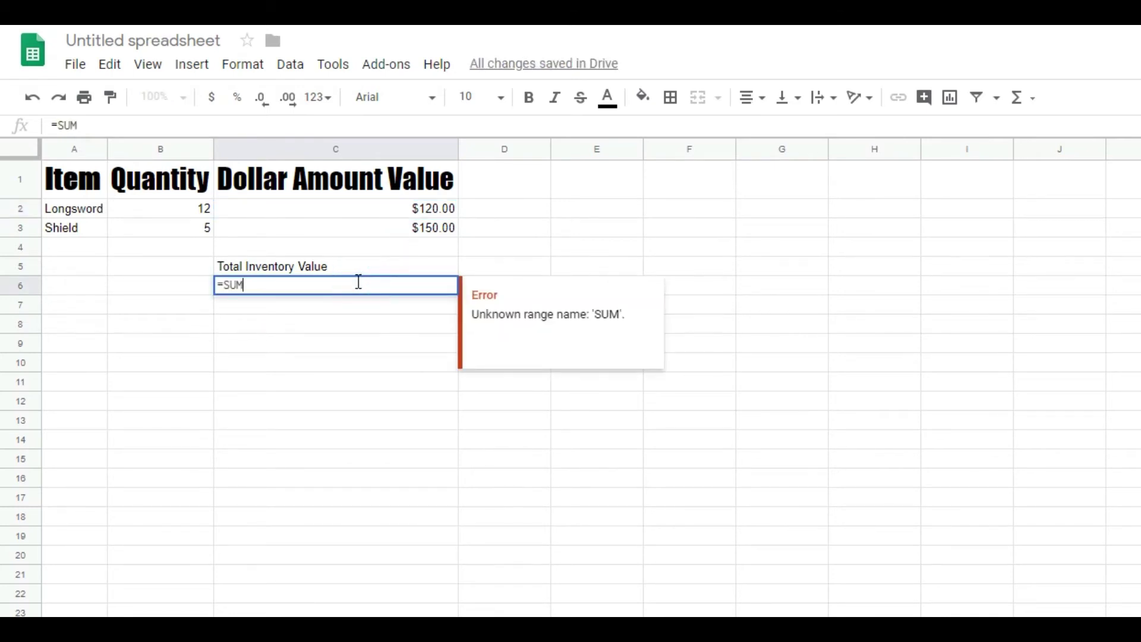
text(()
click(401, 206)
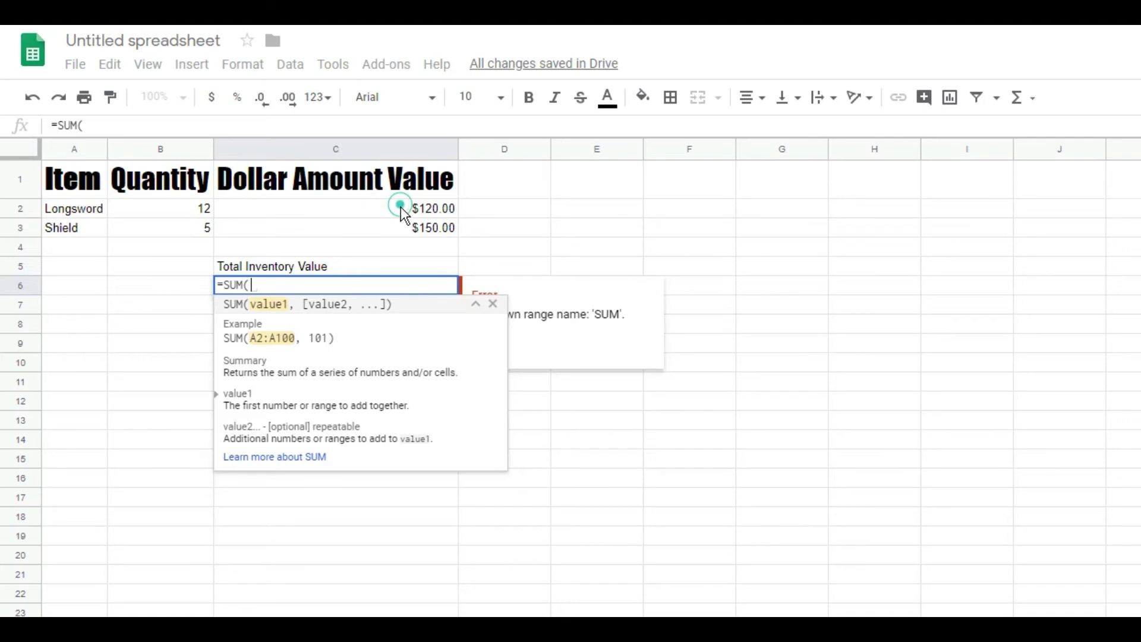
text(+)
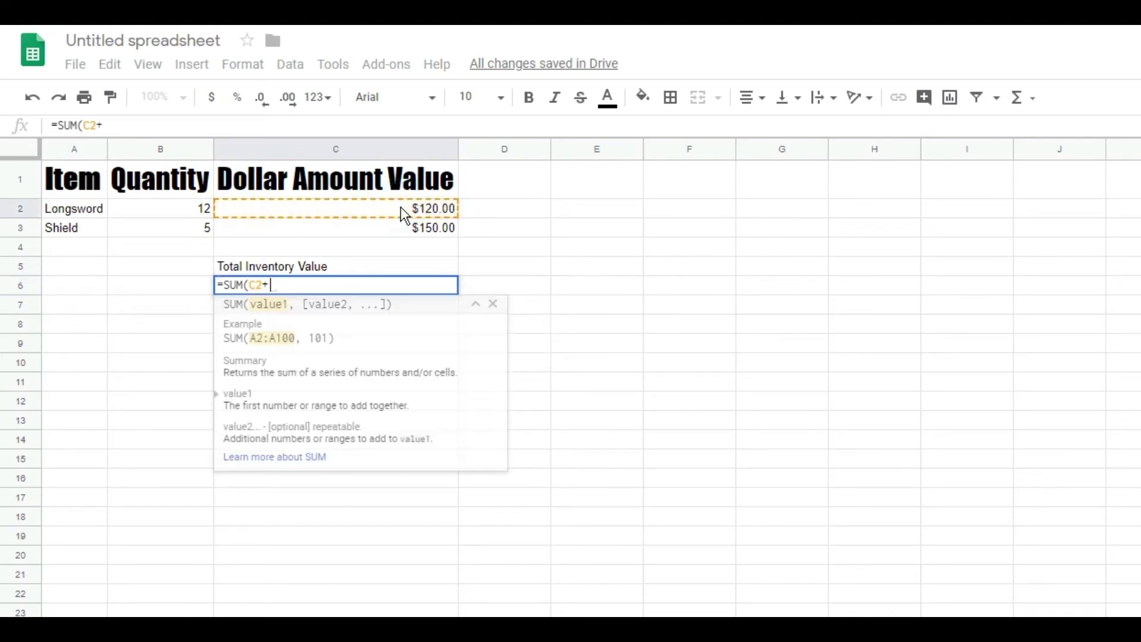
click(403, 226)
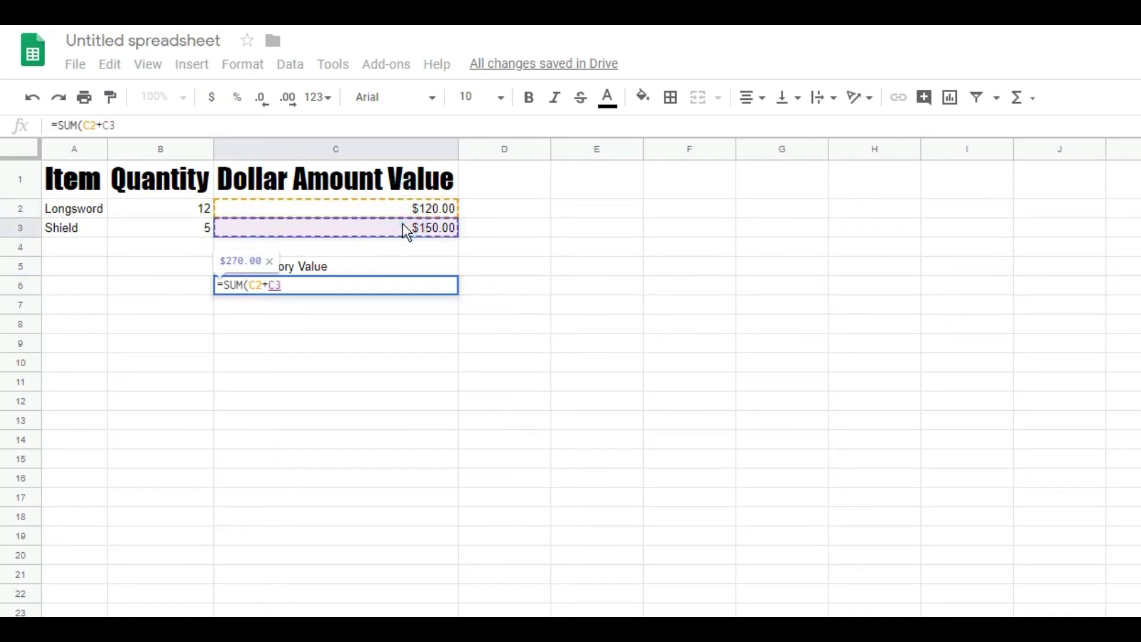
text())
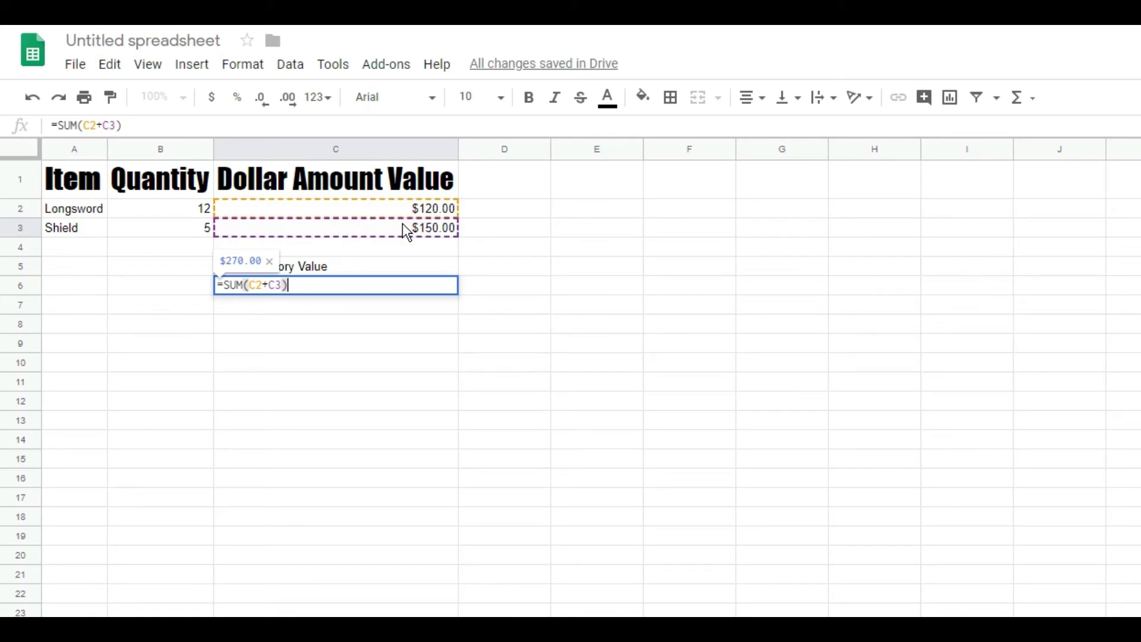
key(Return)
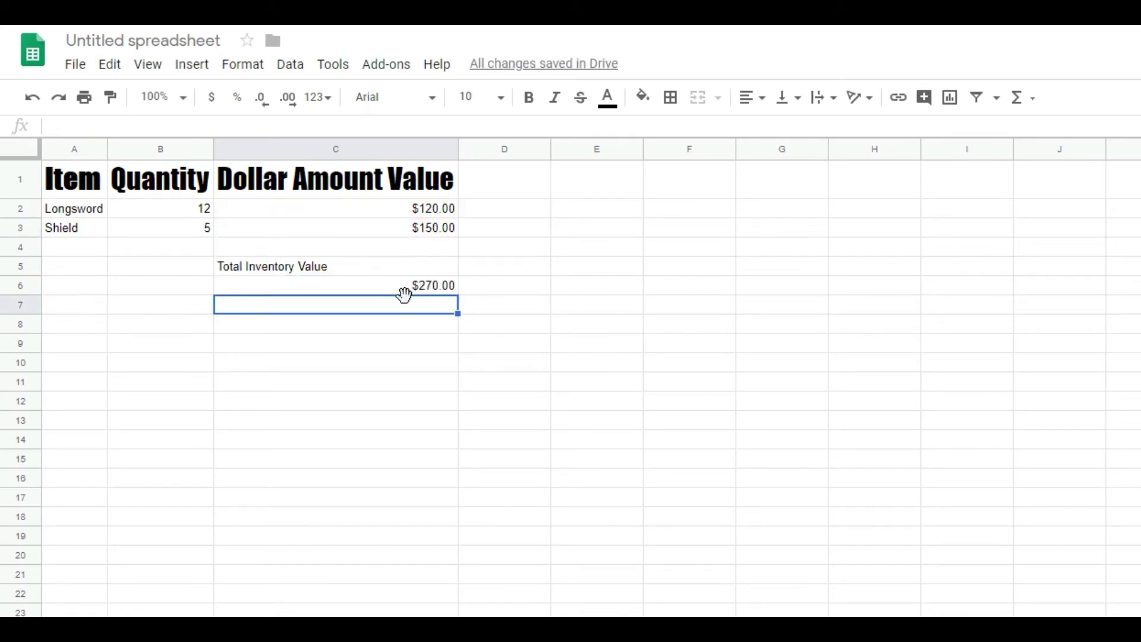
click(434, 291)
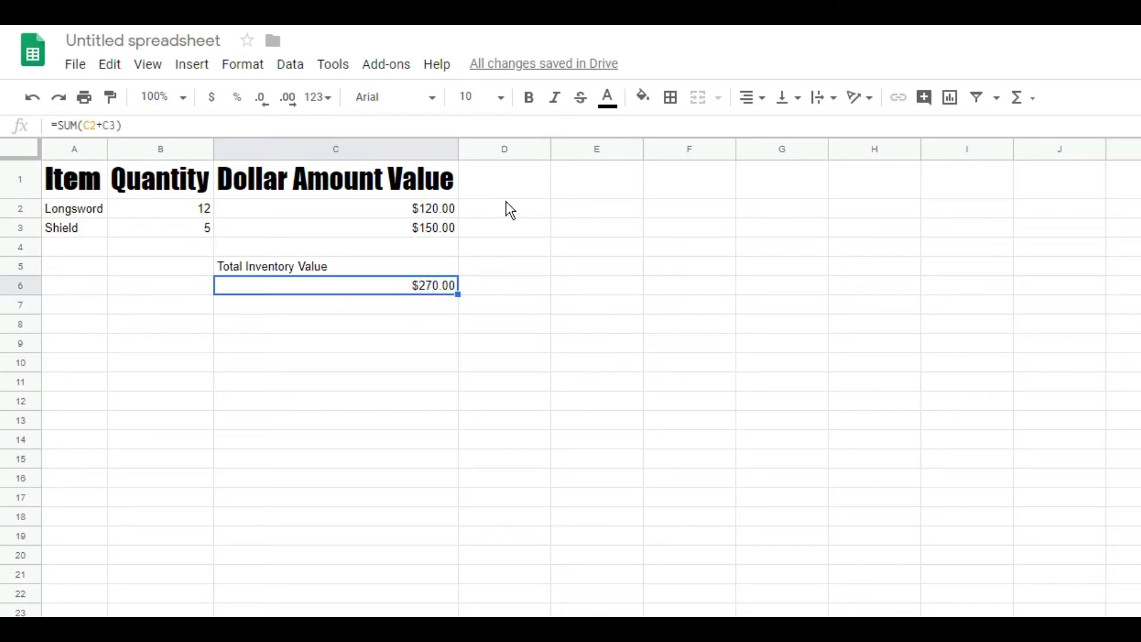
Step: Format the $270.00 total in C6 as bold Comfortaa at size 36
click(529, 99)
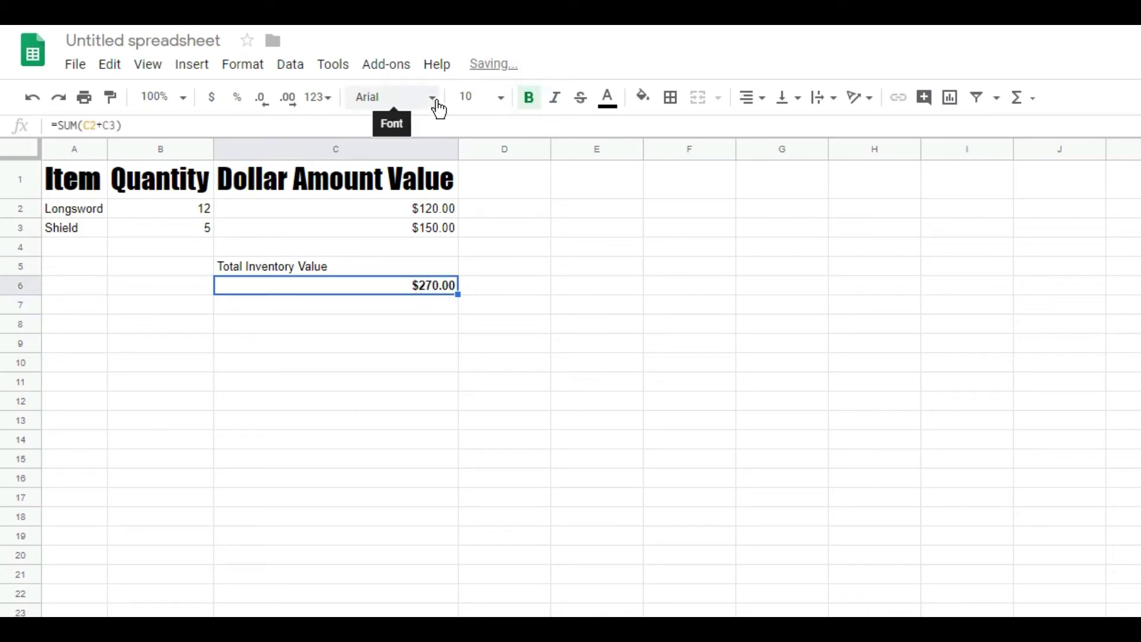
click(439, 107)
click(428, 309)
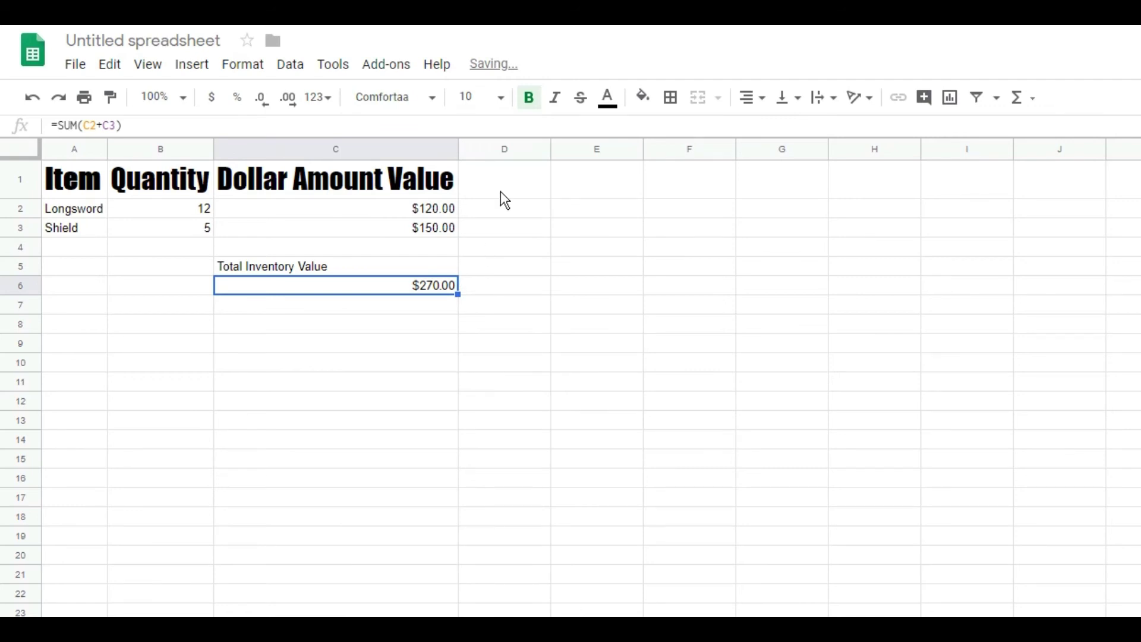
click(504, 98)
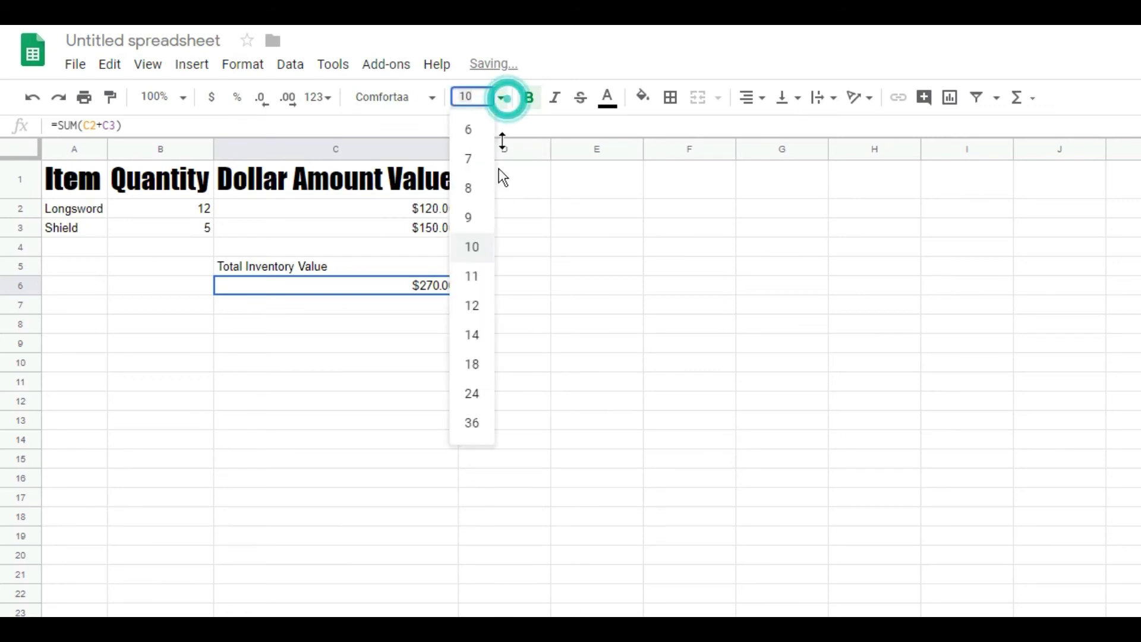
click(469, 427)
click(489, 301)
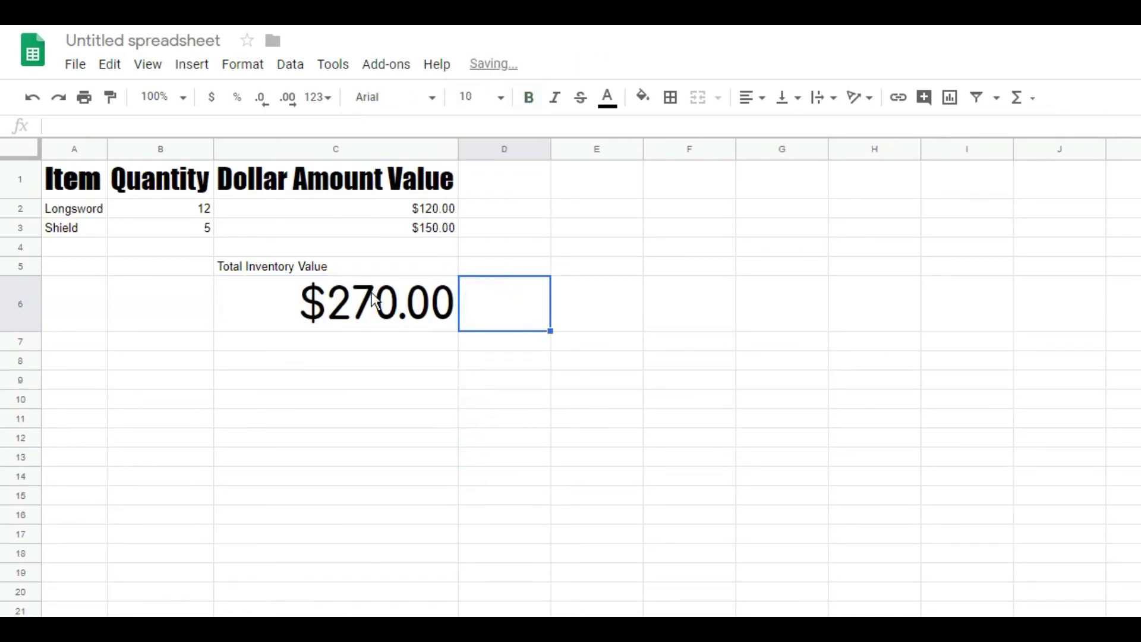
click(336, 306)
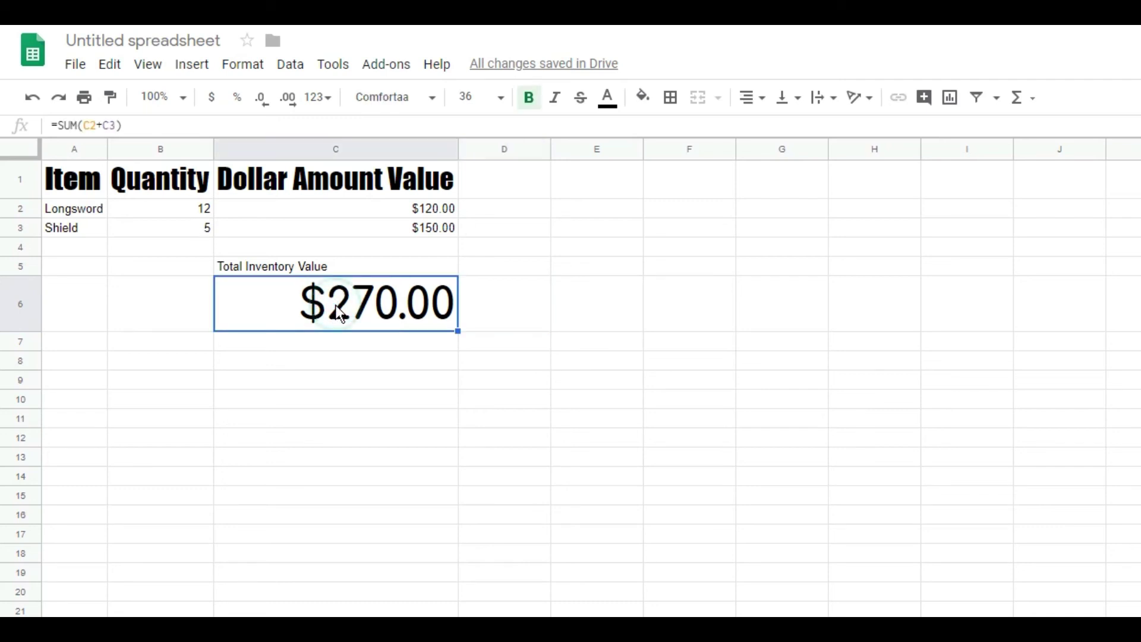
click(145, 243)
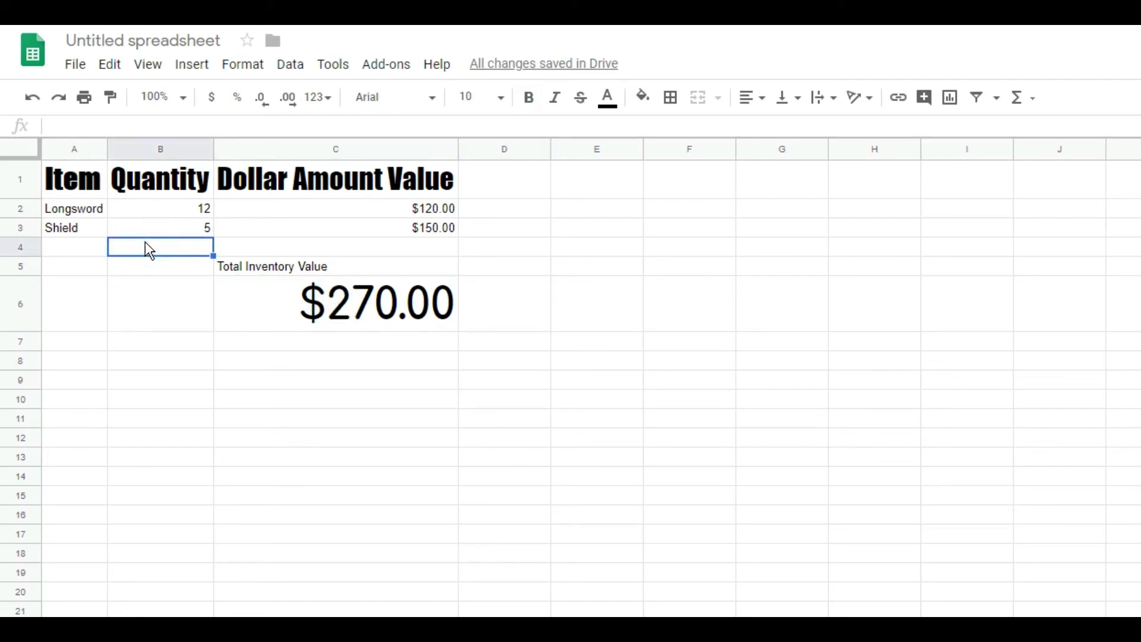